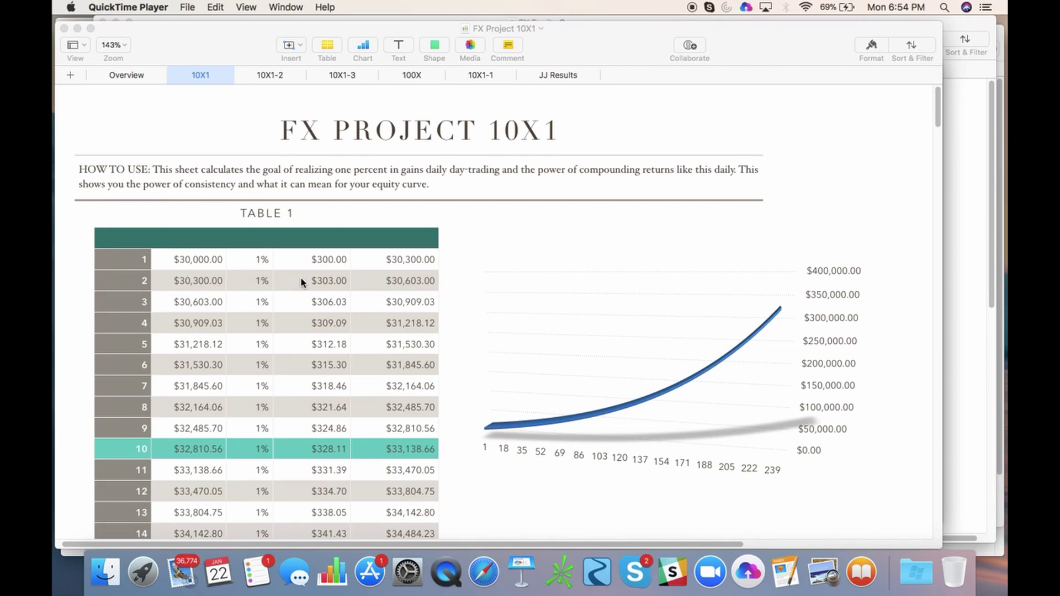
Scroll up and down through the current sheet of the FX Project 10X1 spreadsheet
scroll(301, 282, down, 2)
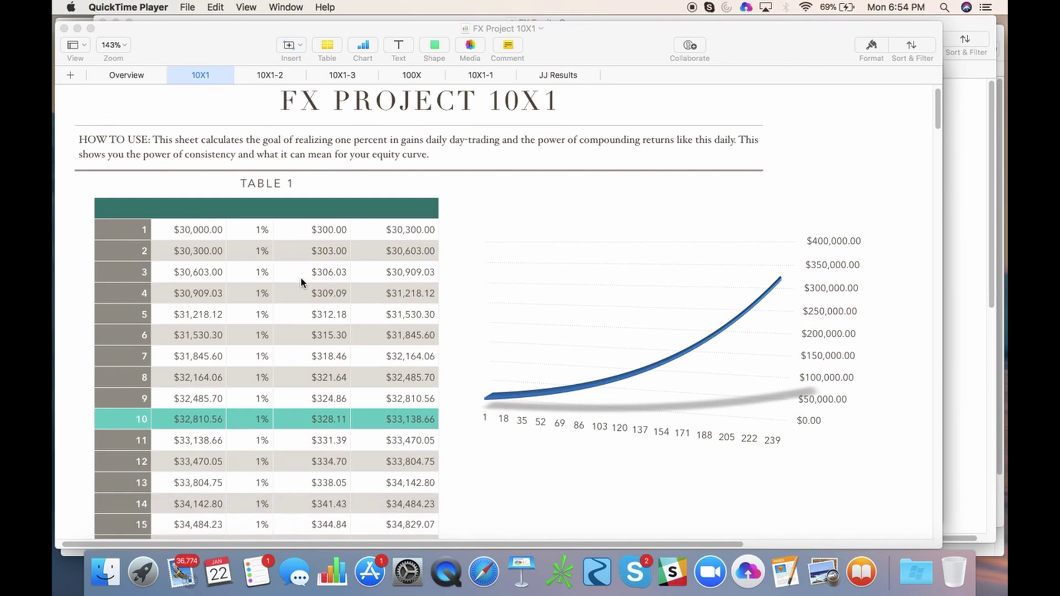
scroll(301, 282, up, 2)
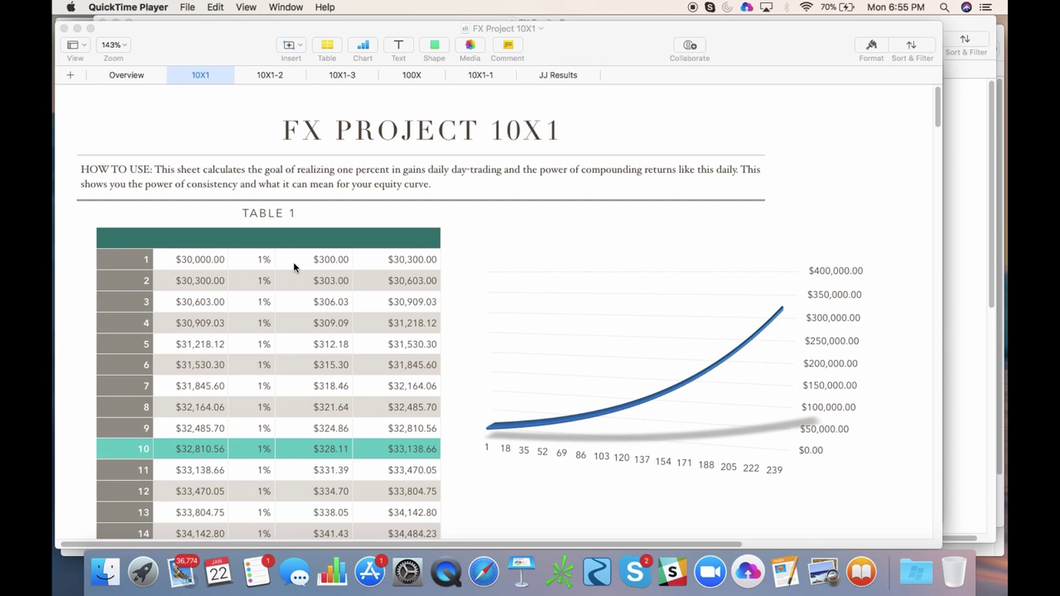
scroll(293, 261, down, 1)
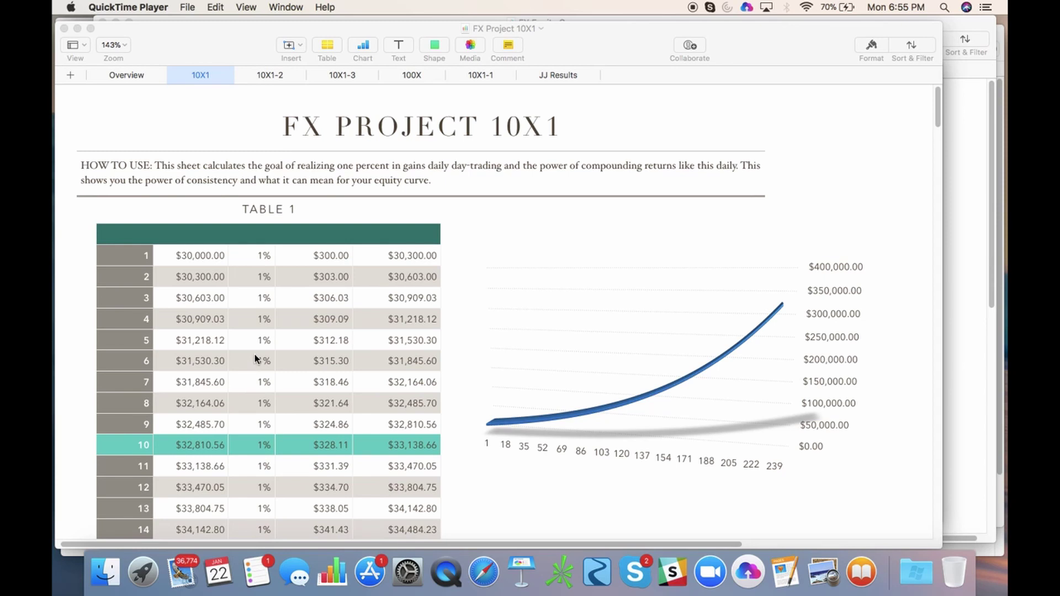
scroll(247, 367, down, 2)
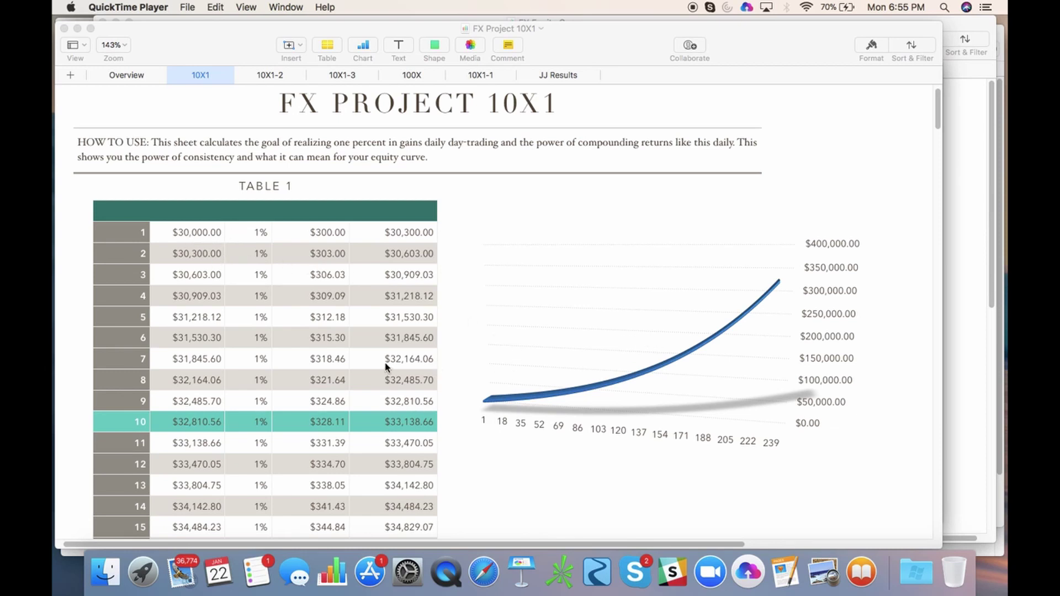
scroll(389, 368, down, 2)
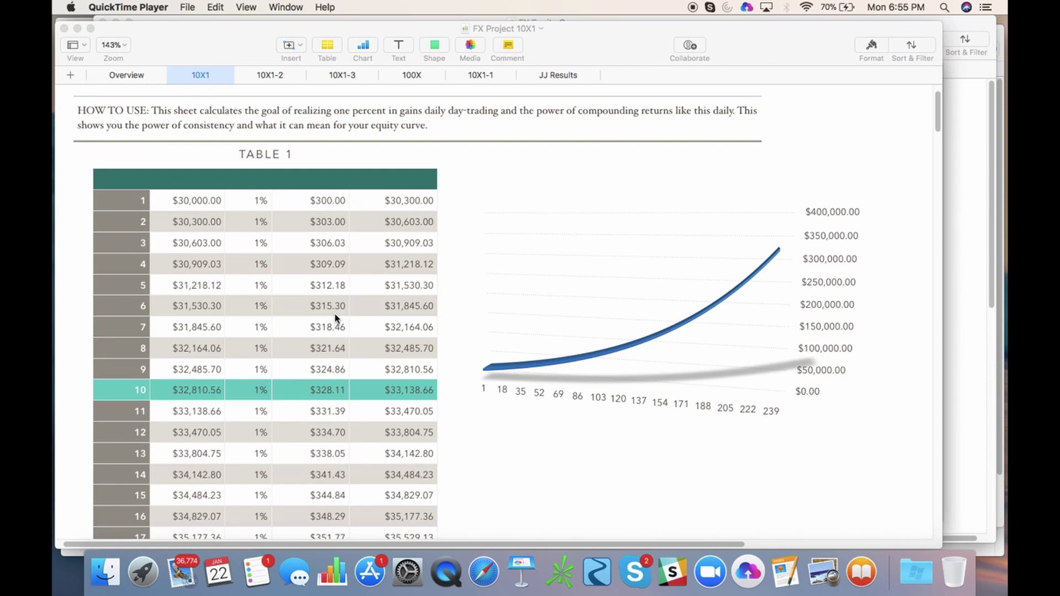
scroll(335, 315, down, 3)
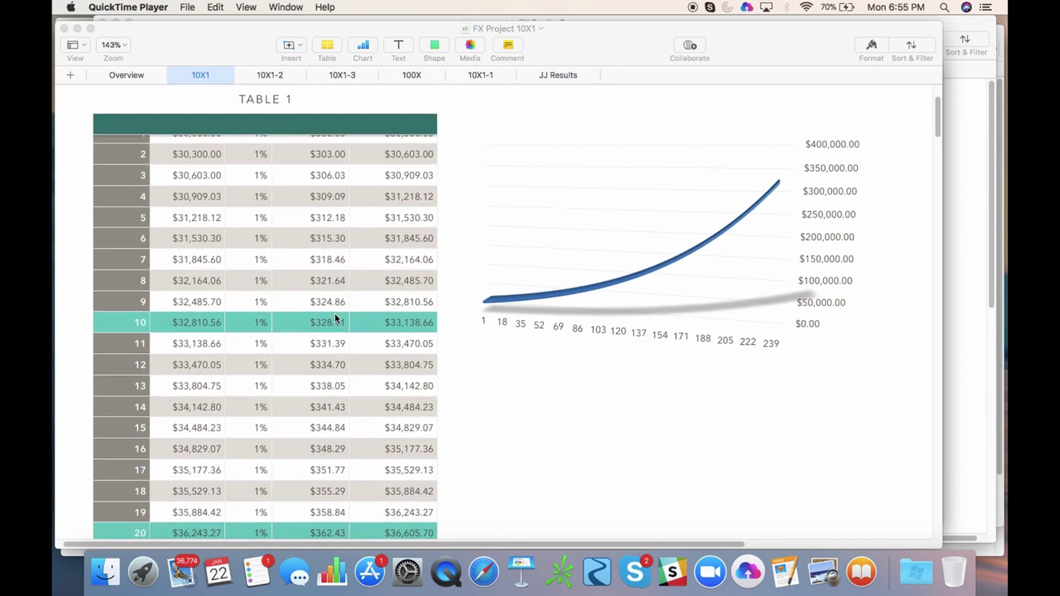
scroll(334, 313, up, 2)
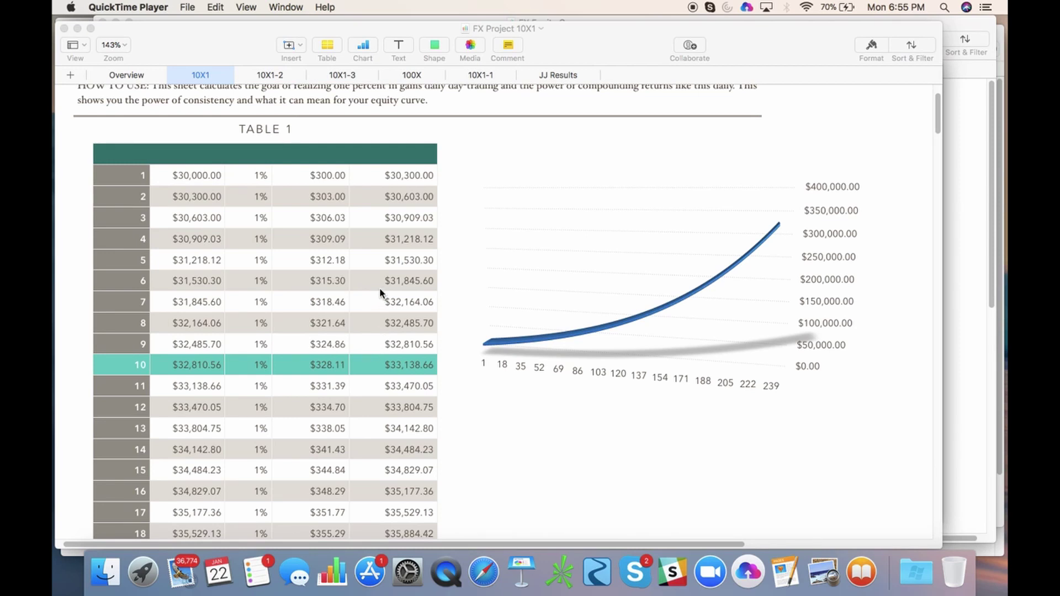
scroll(380, 293, down, 2)
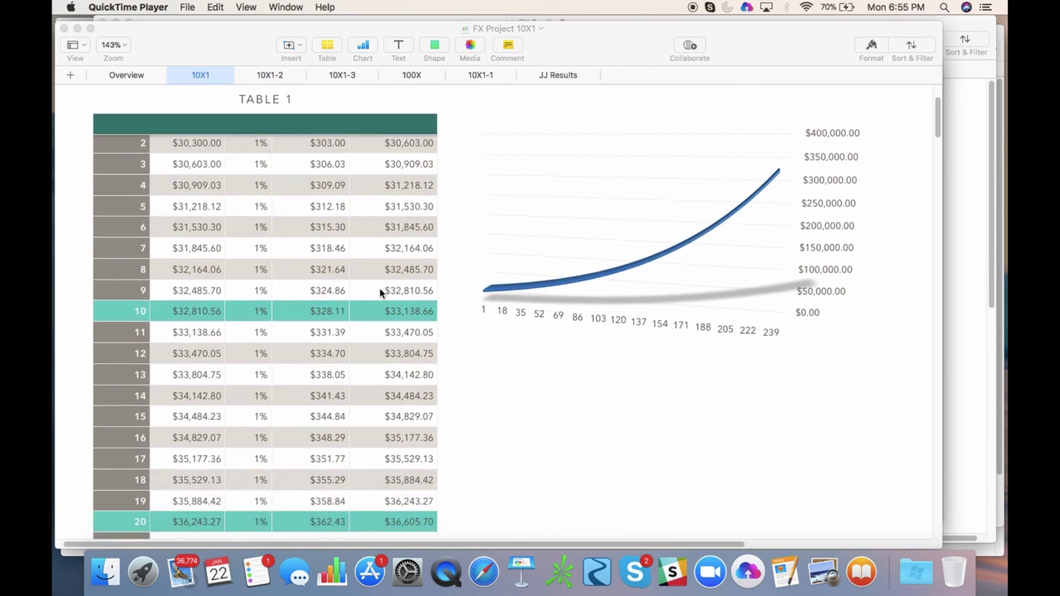
scroll(379, 291, up, 1)
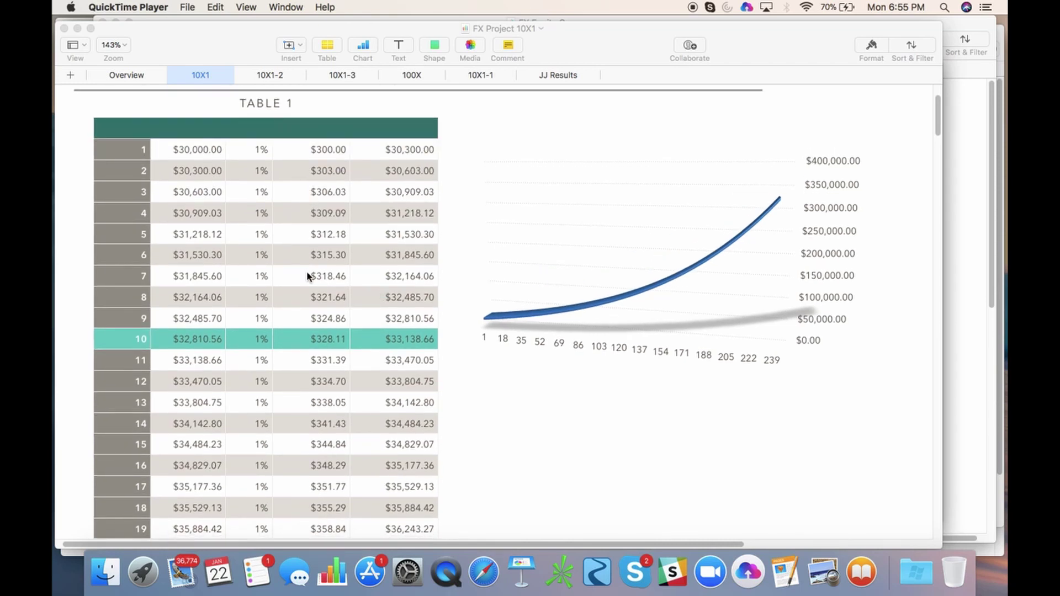
scroll(308, 274, down, 2)
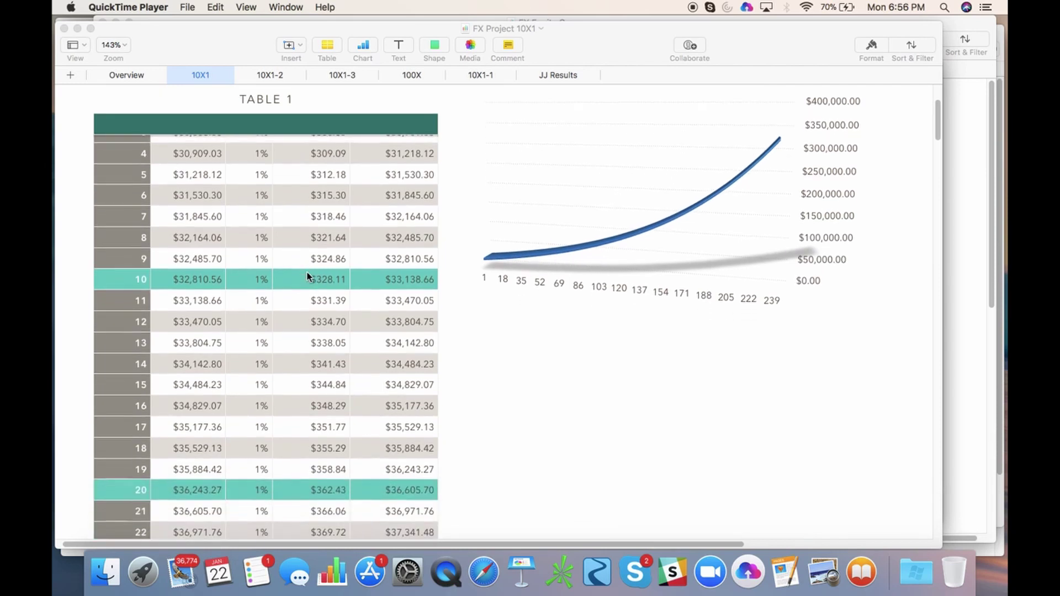
scroll(308, 275, up, 1)
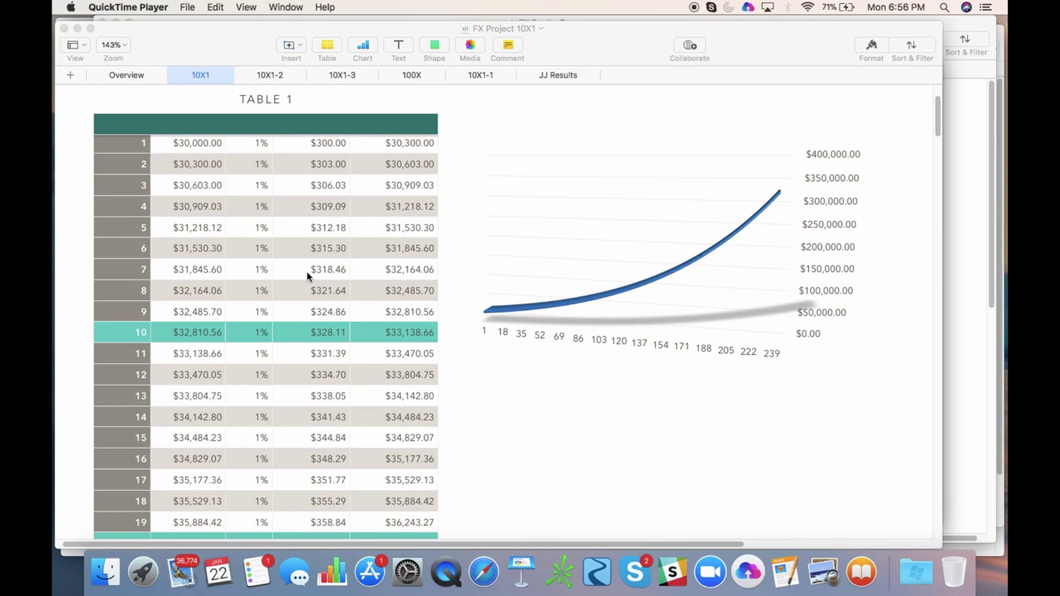
scroll(307, 275, up, 2)
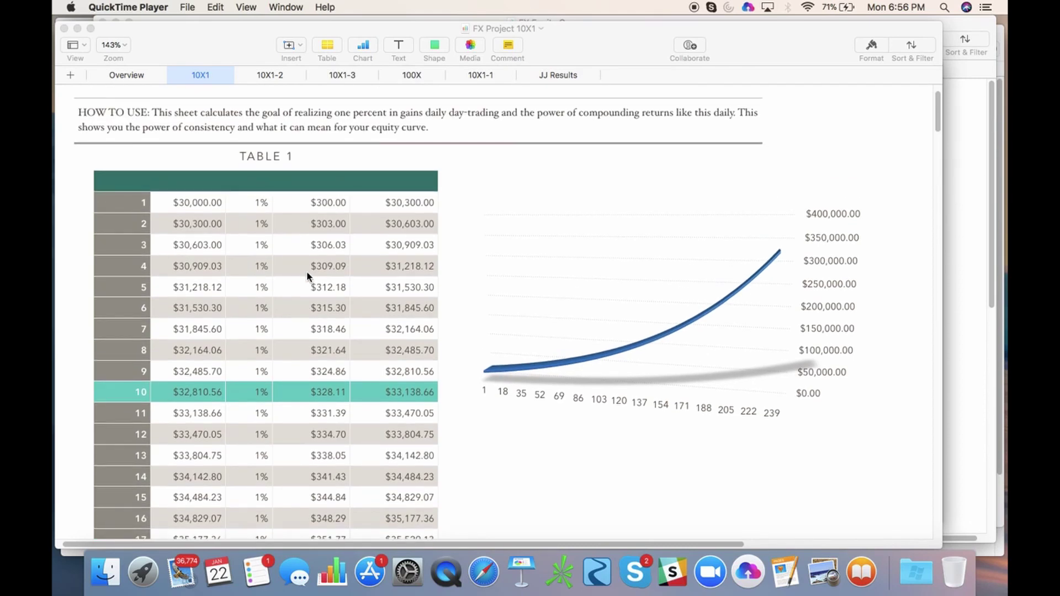
scroll(307, 275, down, 3)
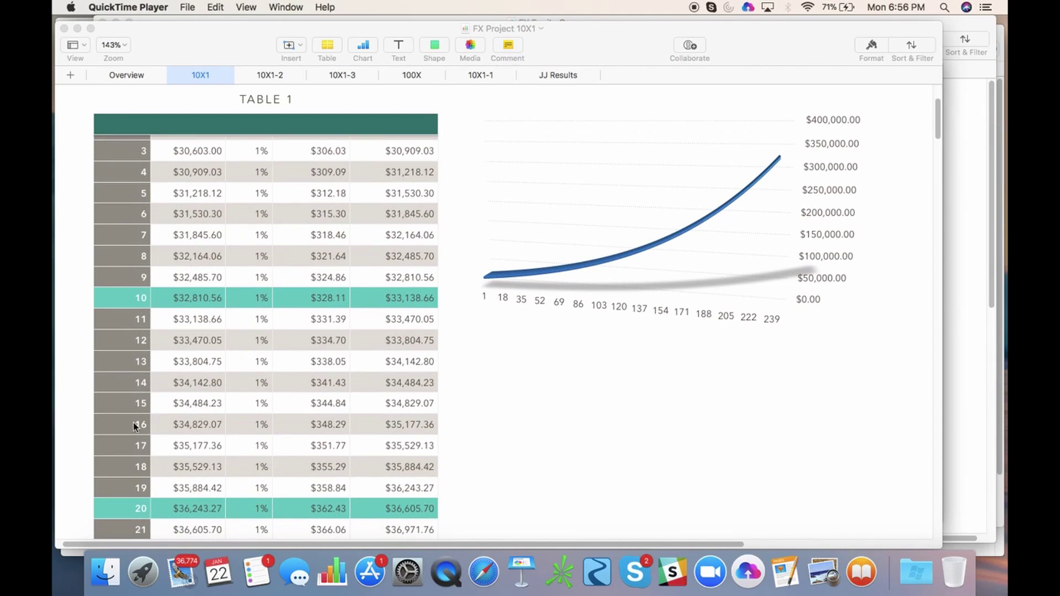
scroll(427, 309, down, 7)
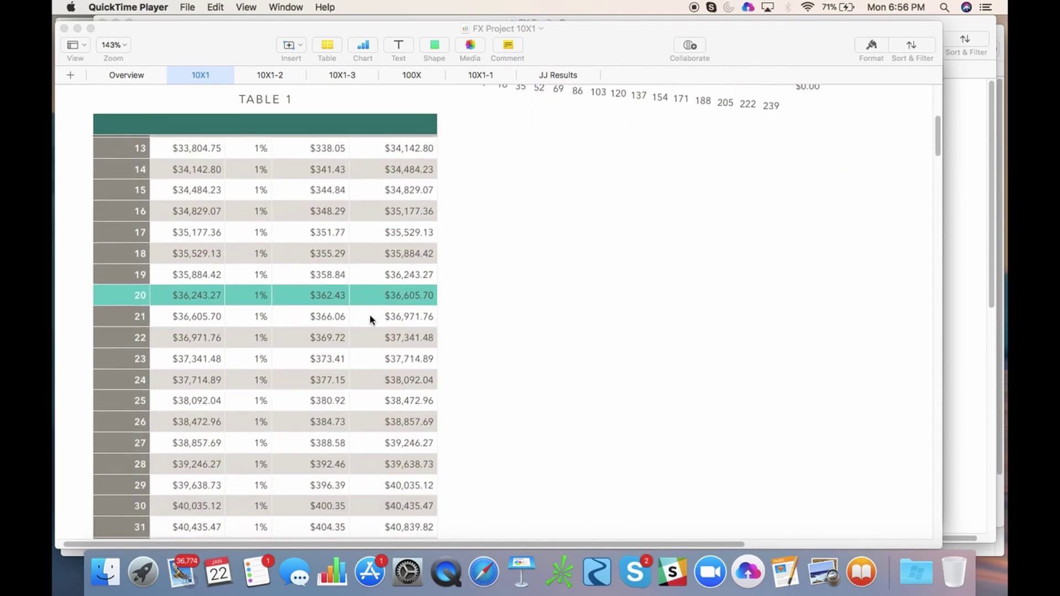
scroll(370, 318, down, 3)
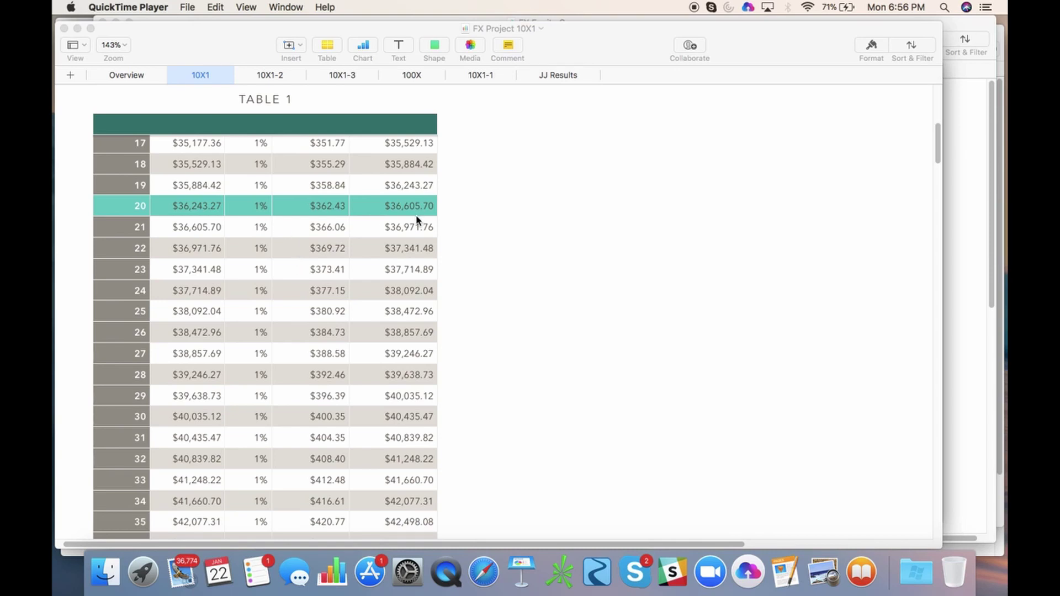
scroll(416, 219, down, 10)
scroll(417, 220, down, 10)
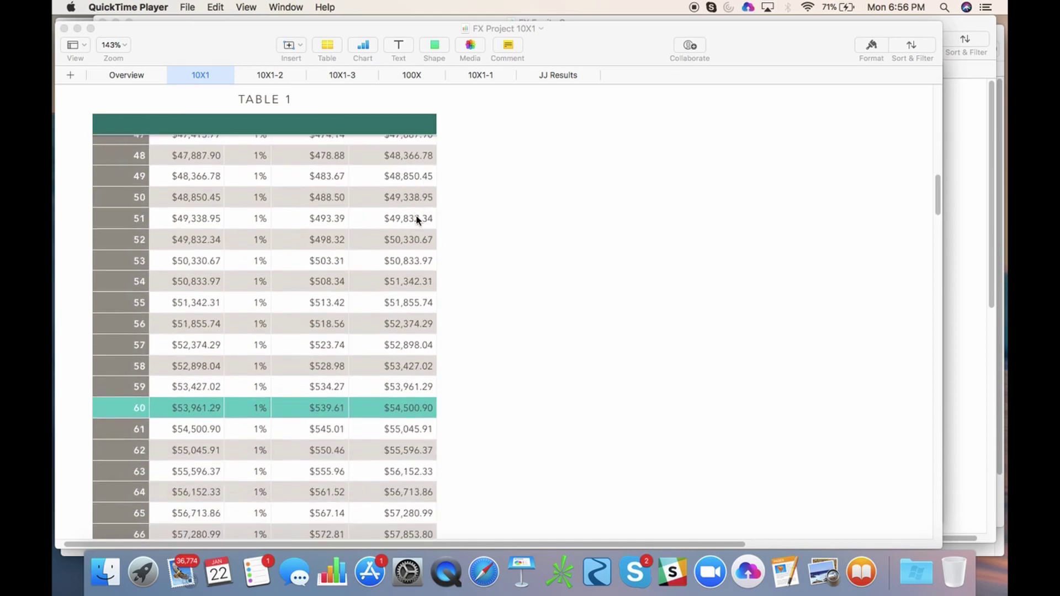
scroll(417, 220, down, 2)
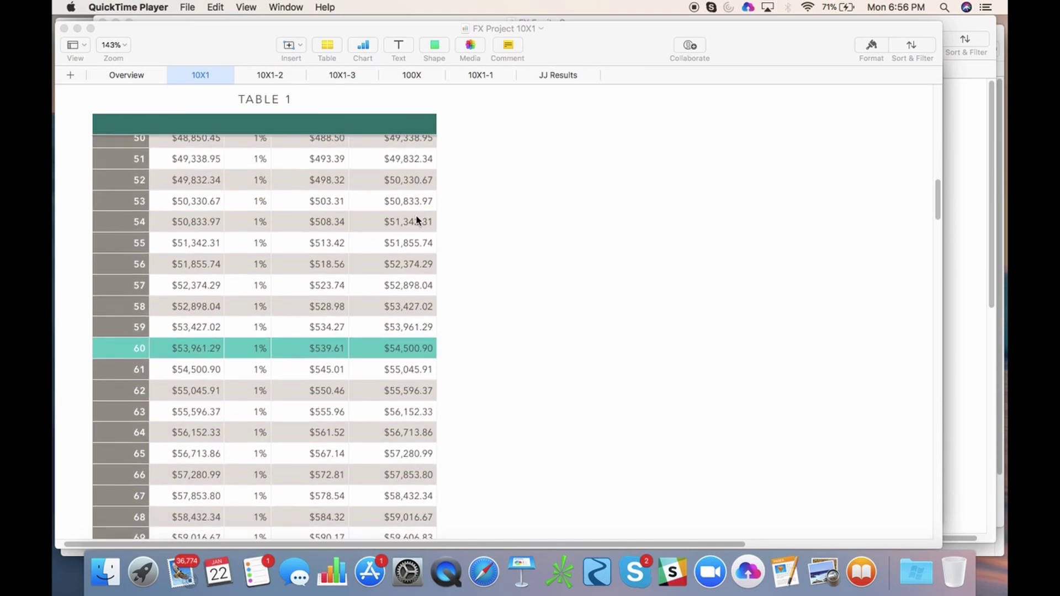
scroll(416, 220, down, 2)
scroll(416, 220, down, 2)
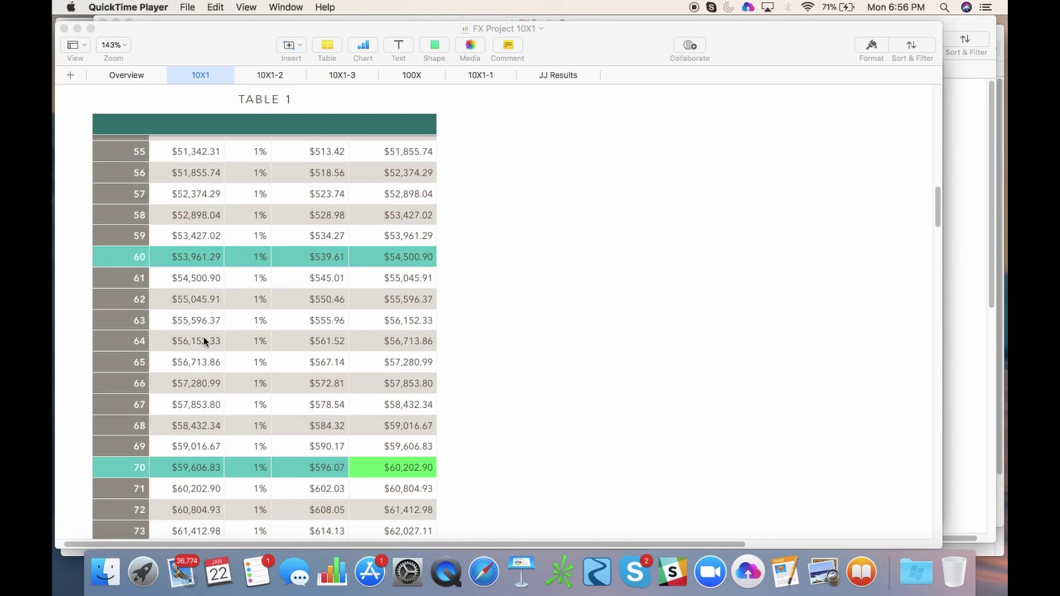
scroll(204, 342, down, 10)
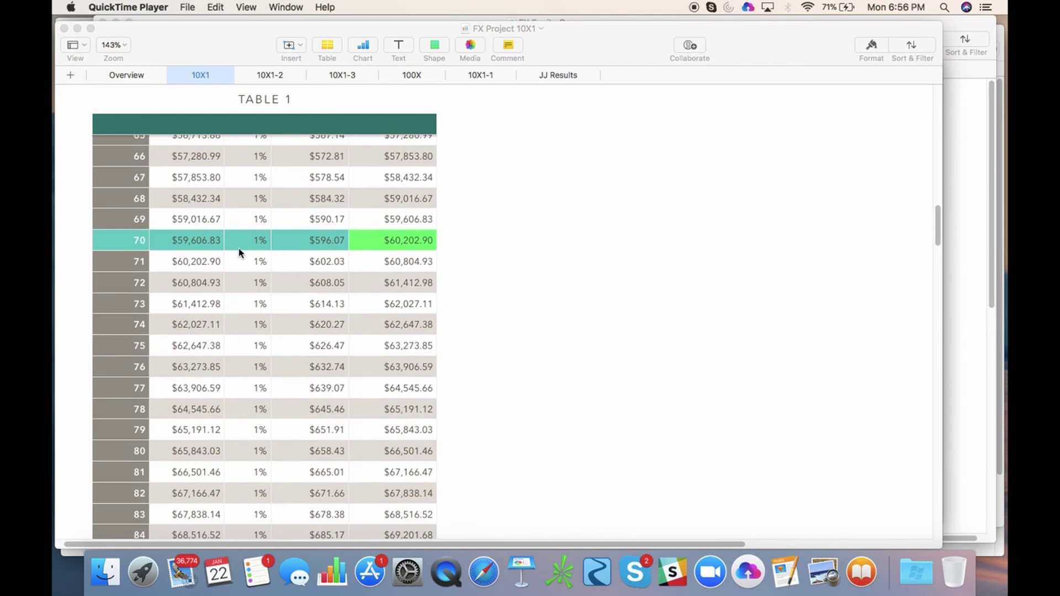
scroll(241, 366, down, 10)
scroll(240, 366, down, 15)
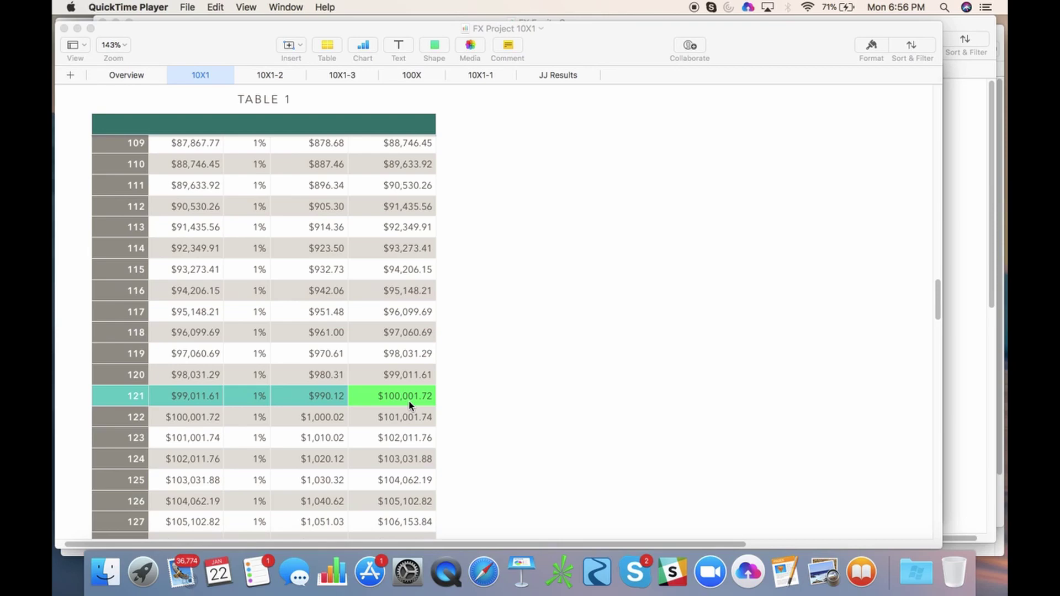
scroll(409, 405, down, 10)
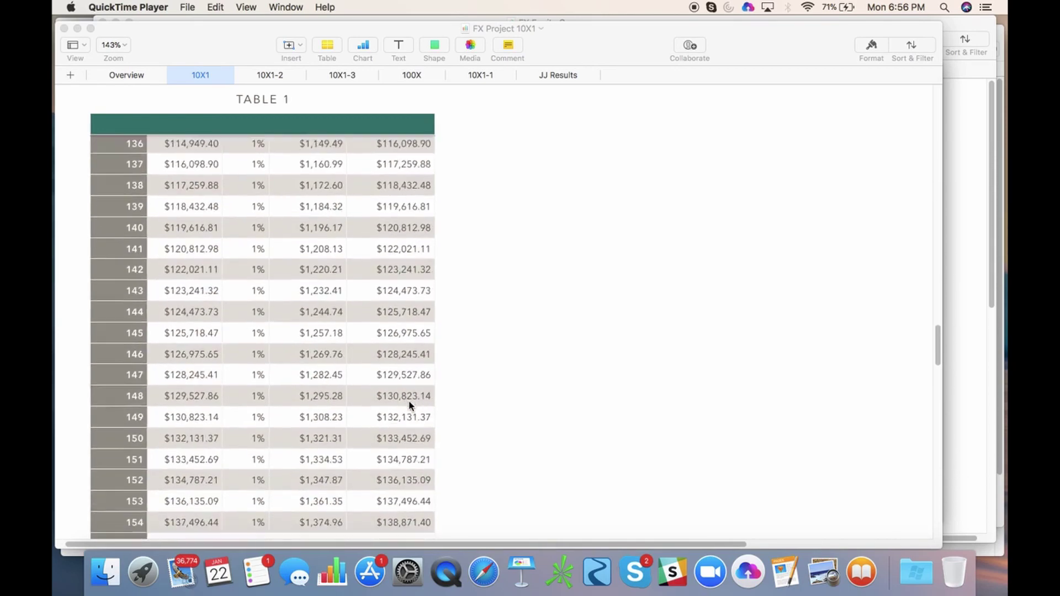
scroll(409, 405, down, 18)
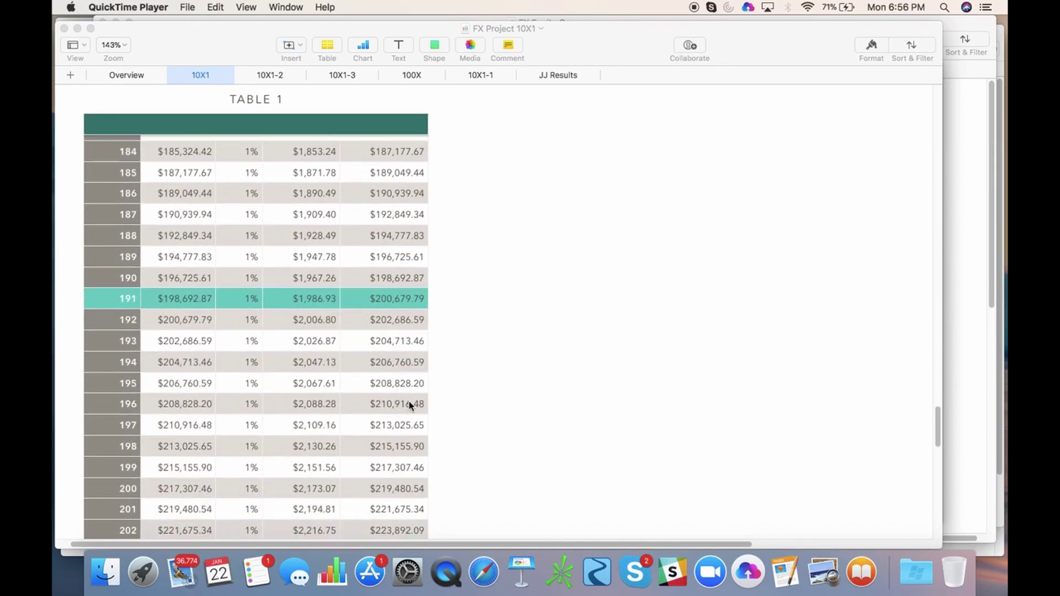
scroll(409, 405, down, 4)
scroll(409, 405, up, 2)
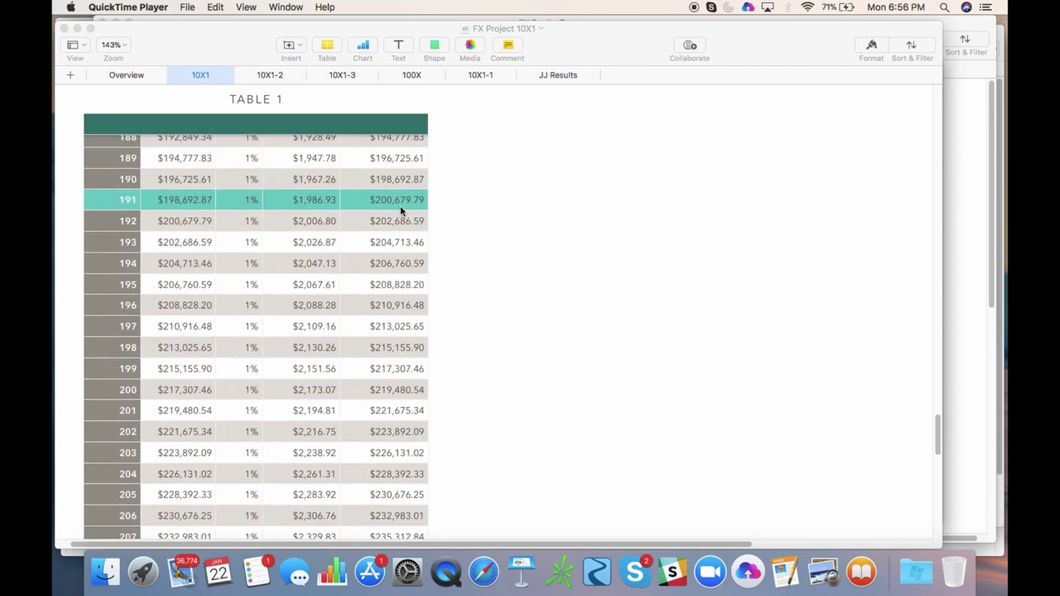
scroll(461, 274, down, 11)
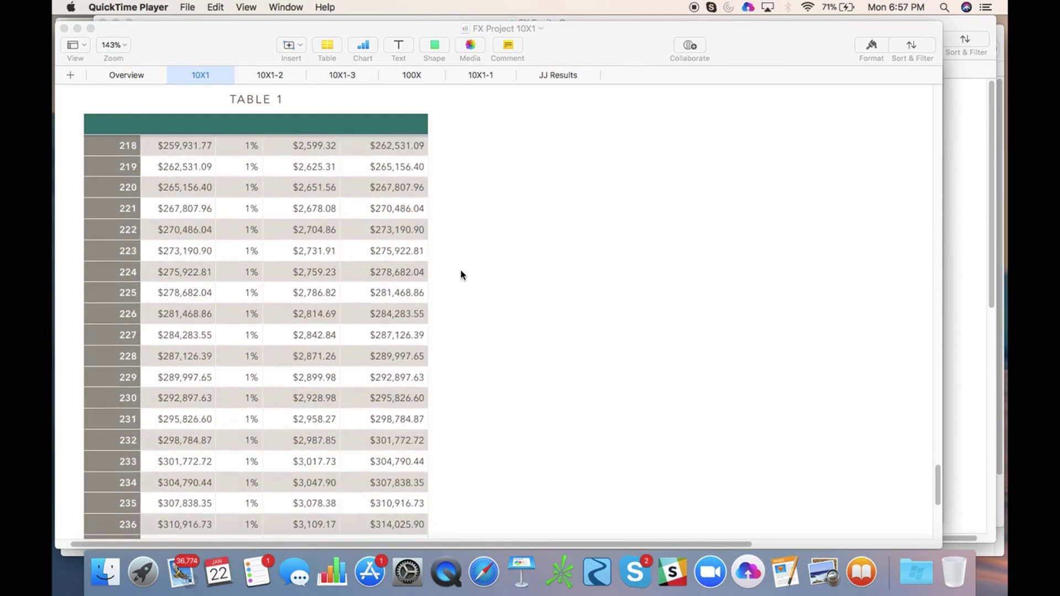
scroll(461, 274, down, 4)
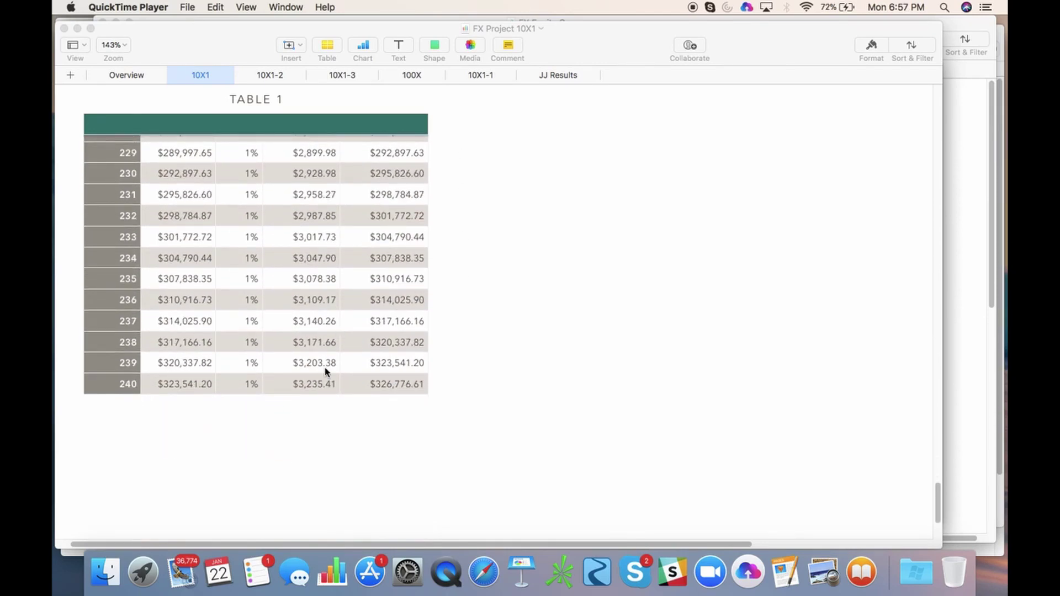
scroll(324, 367, up, 2)
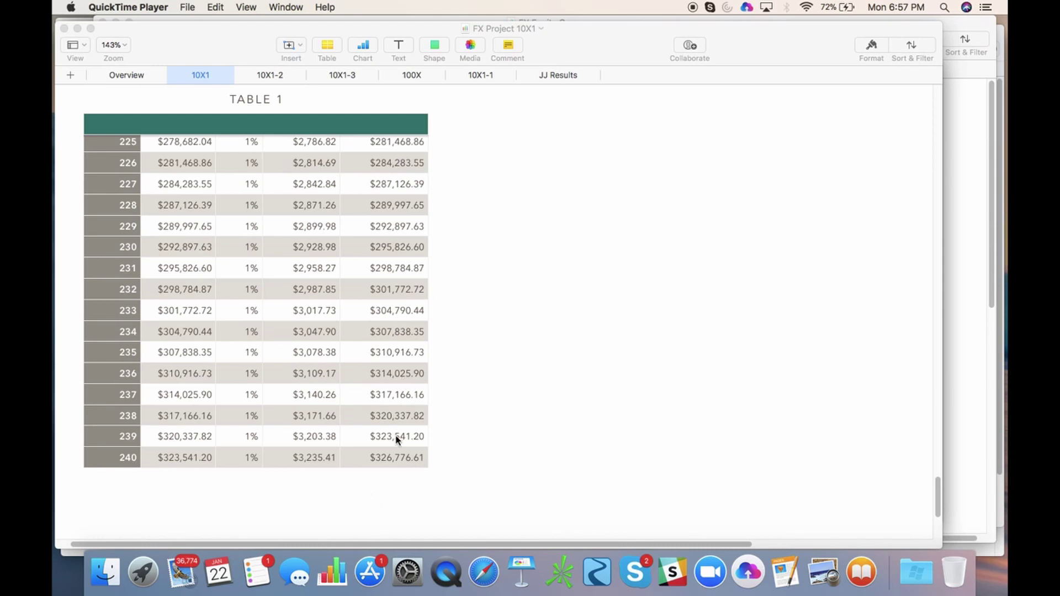
scroll(373, 351, up, 3)
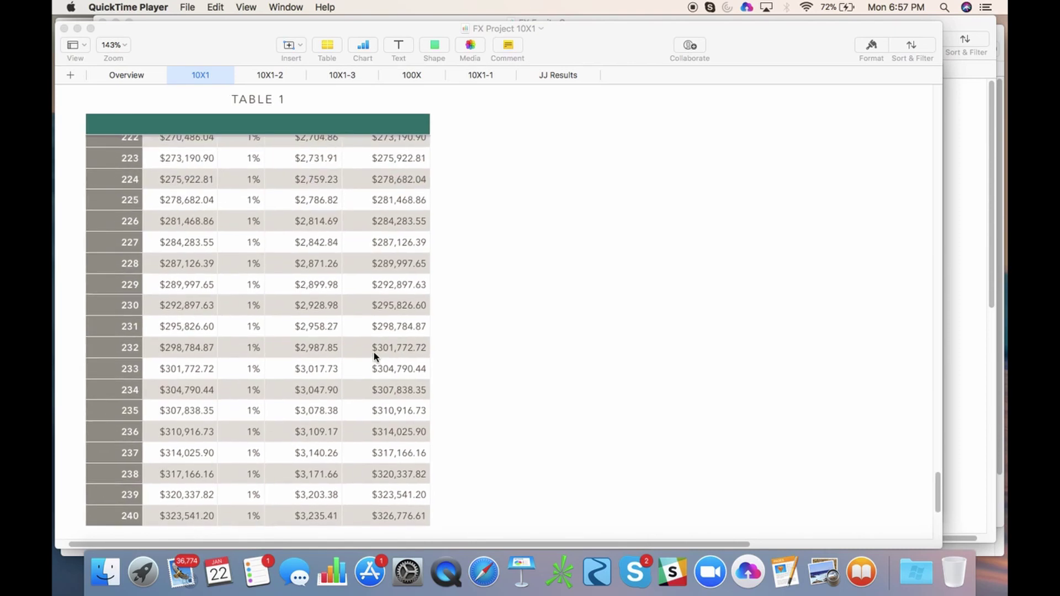
scroll(374, 354, down, 4)
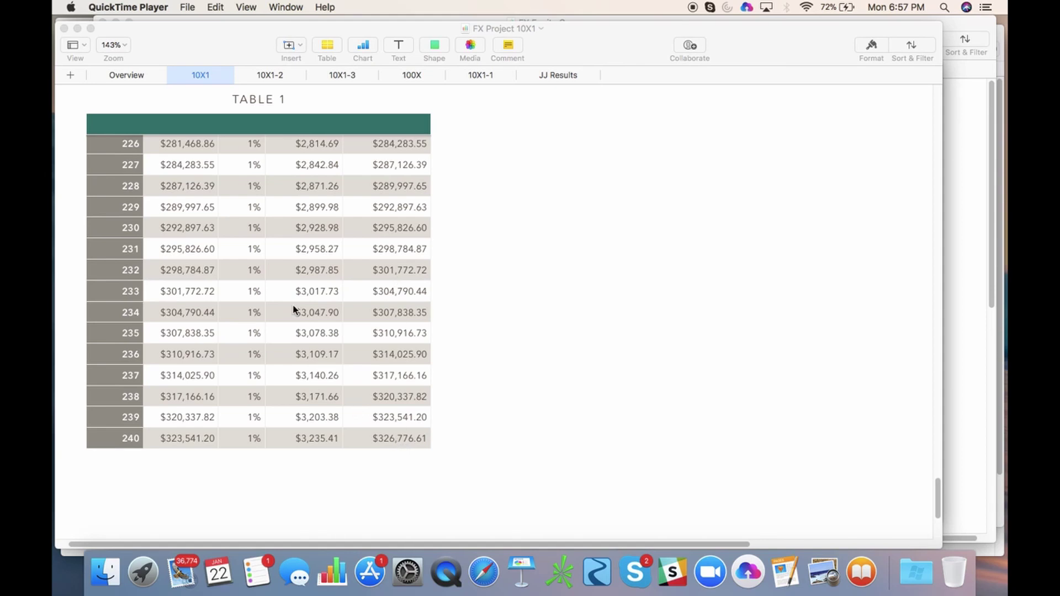
scroll(293, 308, up, 5)
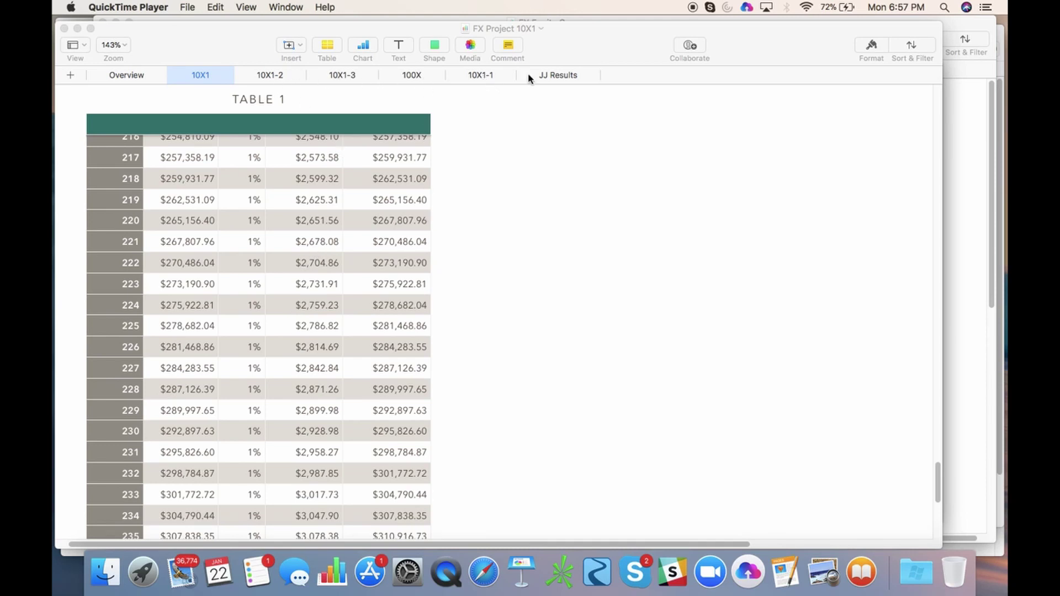
Open the JJ Results sheet, showing October results from $48,820.97 to $52,497.06
click(559, 80)
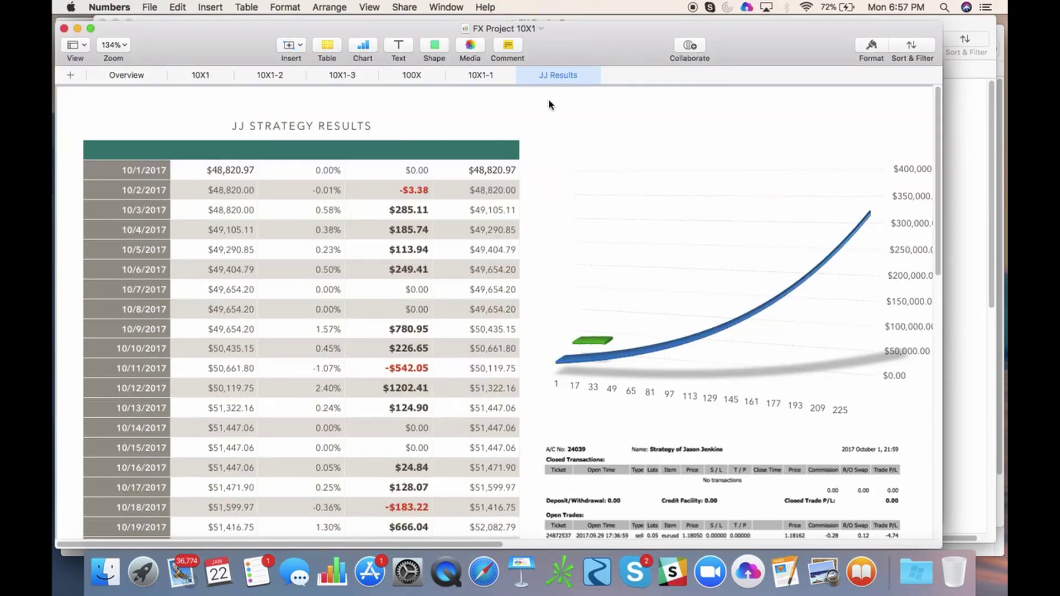
scroll(441, 252, down, 2)
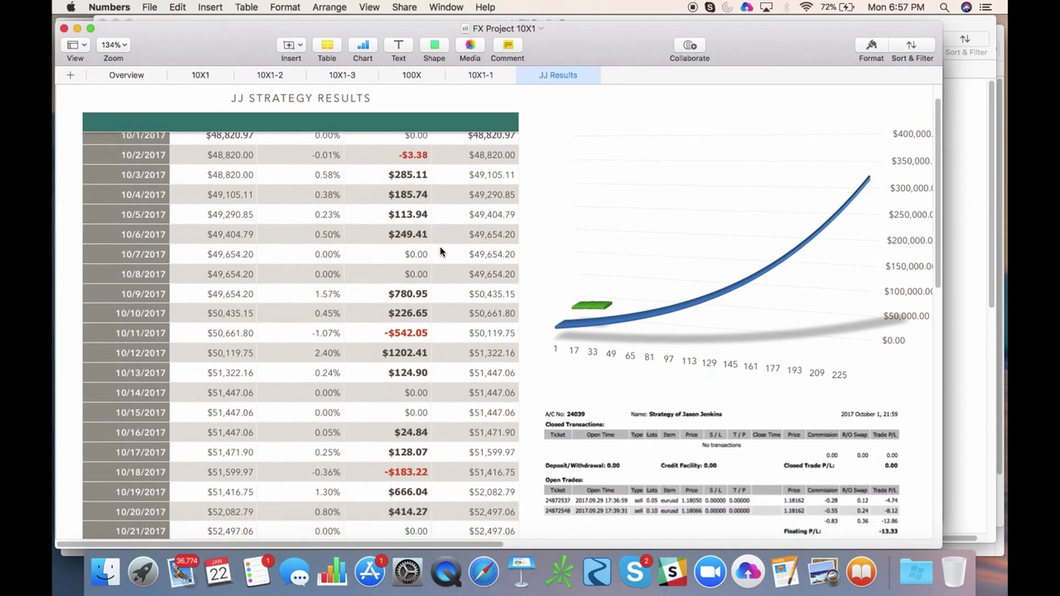
scroll(441, 252, up, 2)
scroll(441, 251, down, 1)
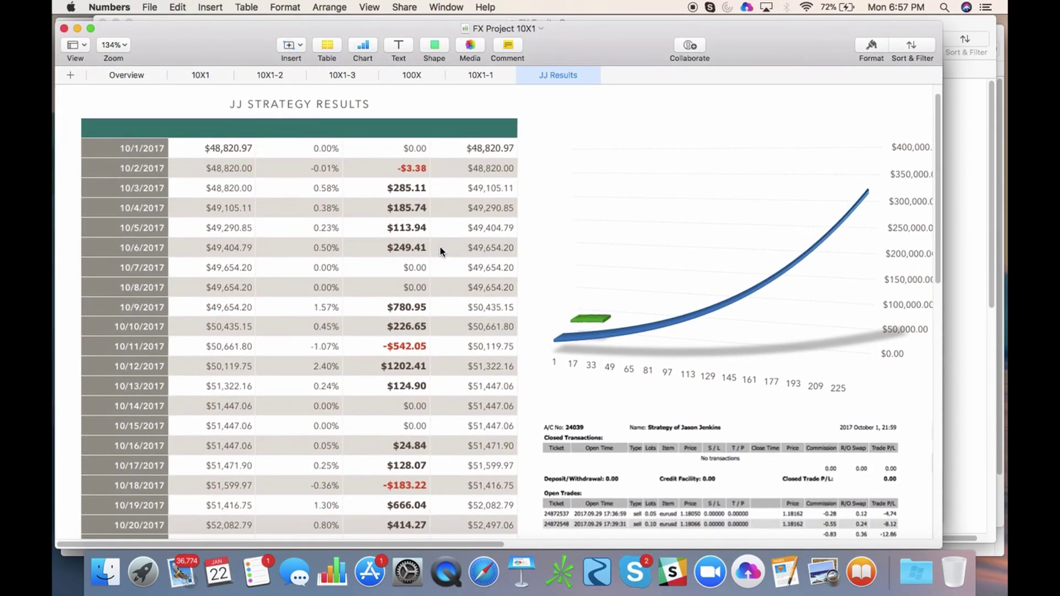
scroll(440, 251, up, 1)
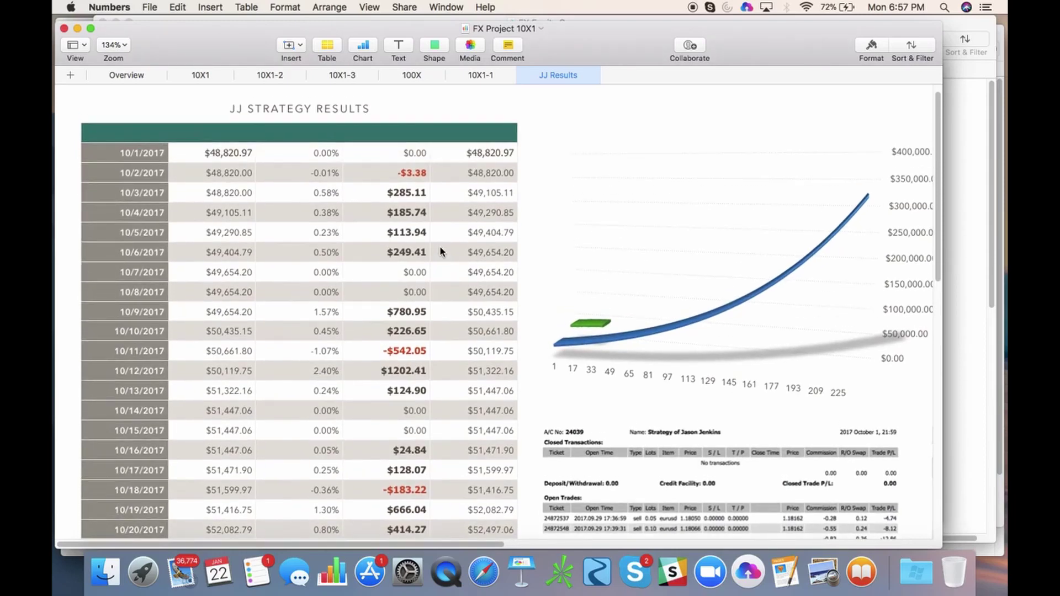
Check the 10/19/17 JFD Brokers daily confirmation in Mail, then return to Numbers
click(188, 578)
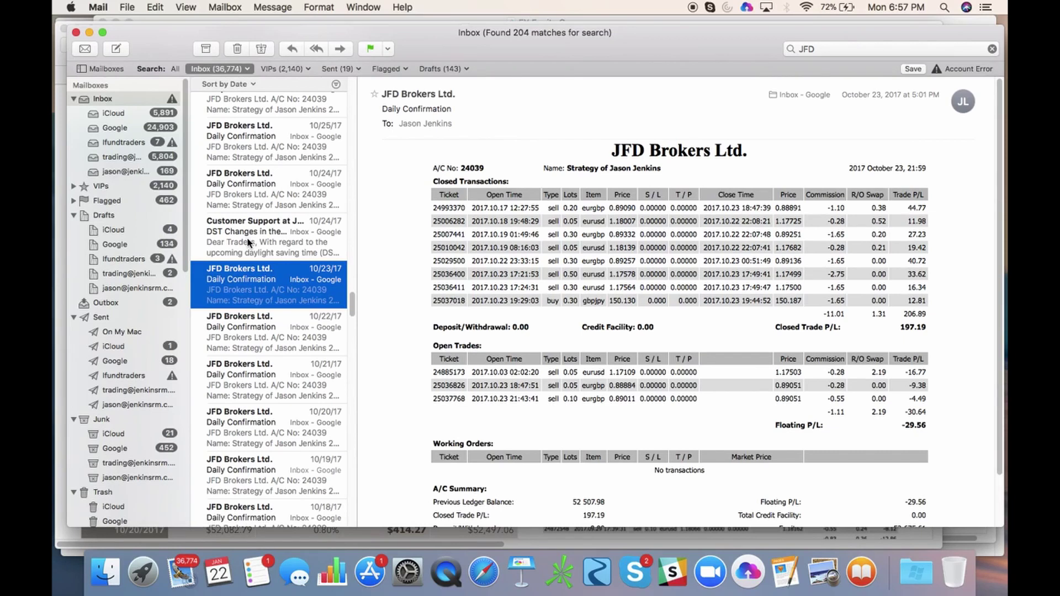
scroll(249, 242, down, 5)
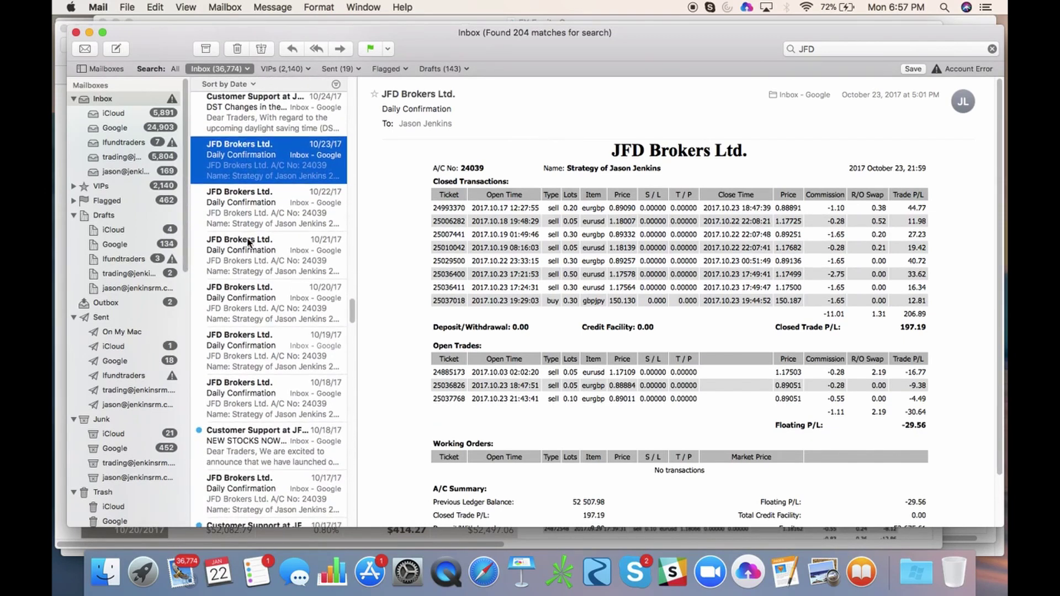
scroll(248, 242, down, 5)
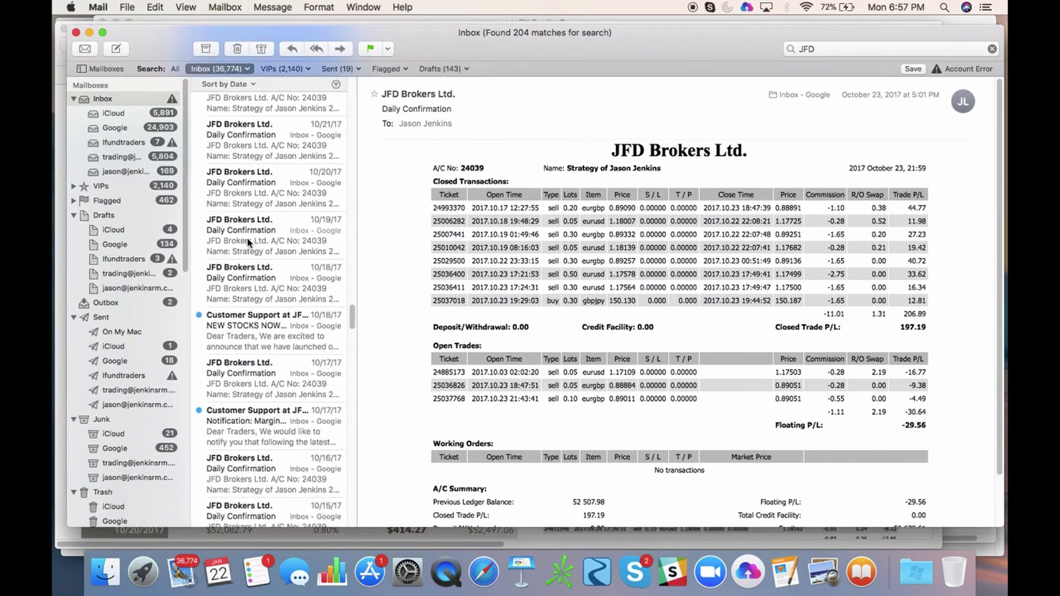
click(306, 222)
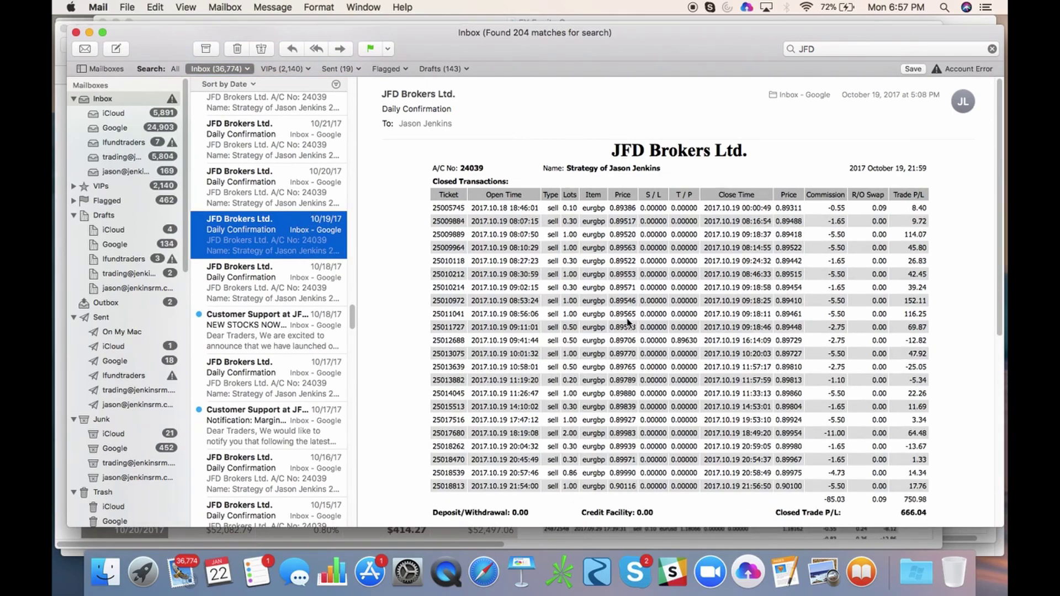
scroll(628, 323, down, 5)
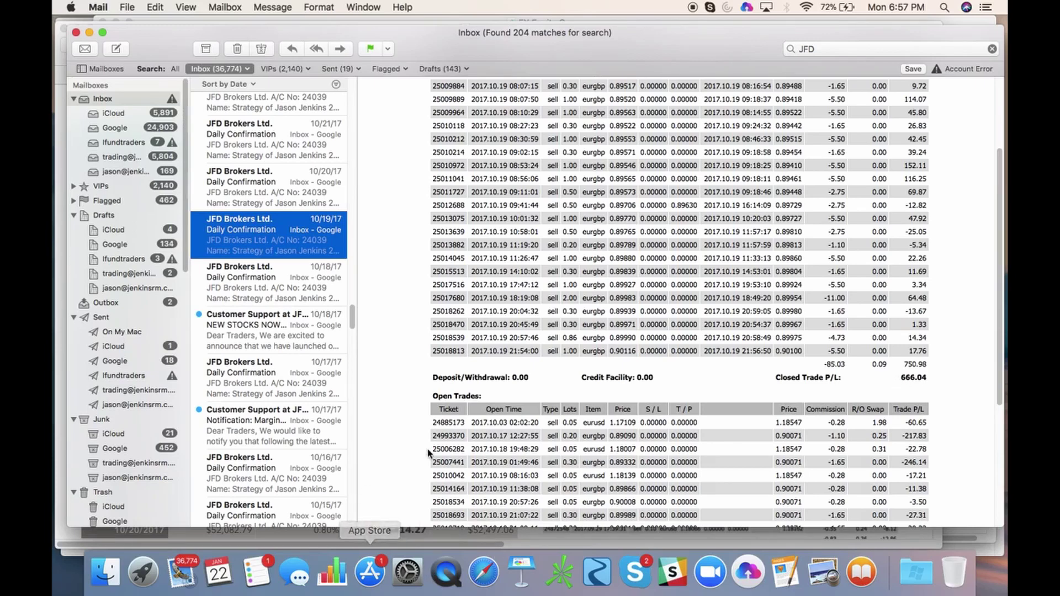
scroll(428, 453, up, 5)
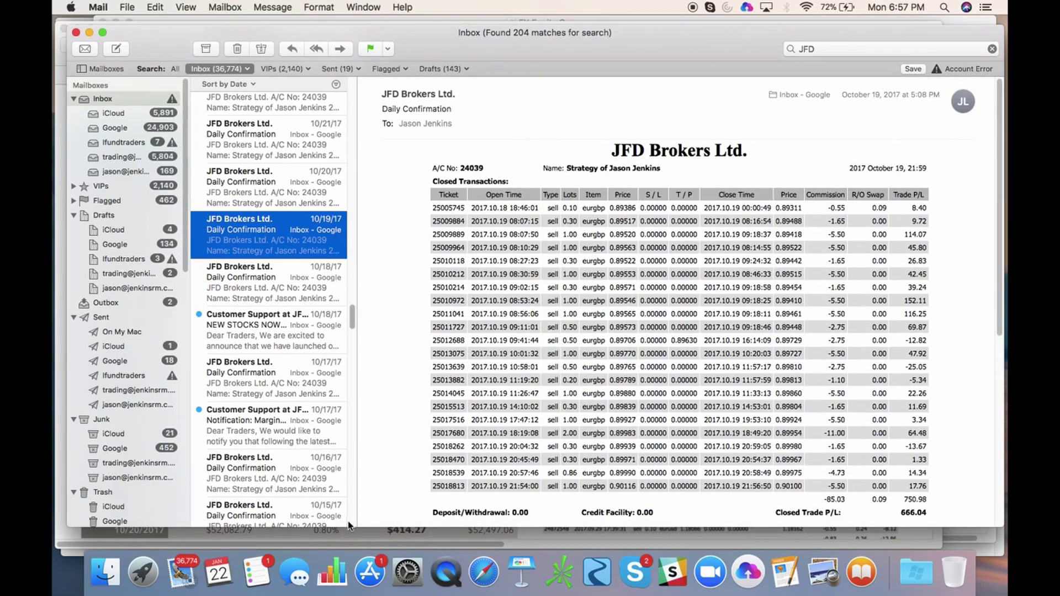
click(333, 573)
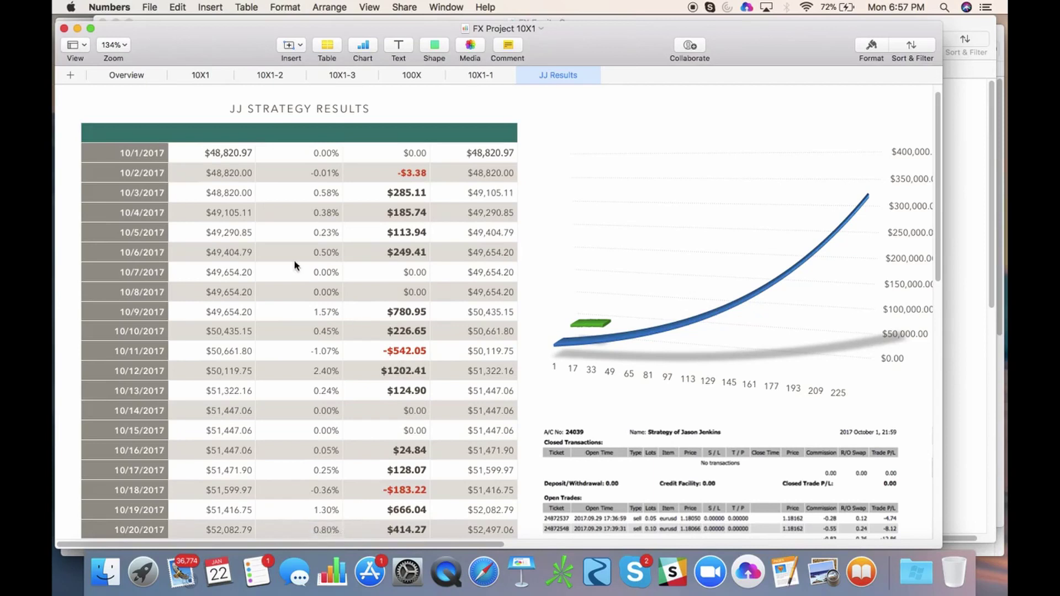
scroll(184, 381, down, 2)
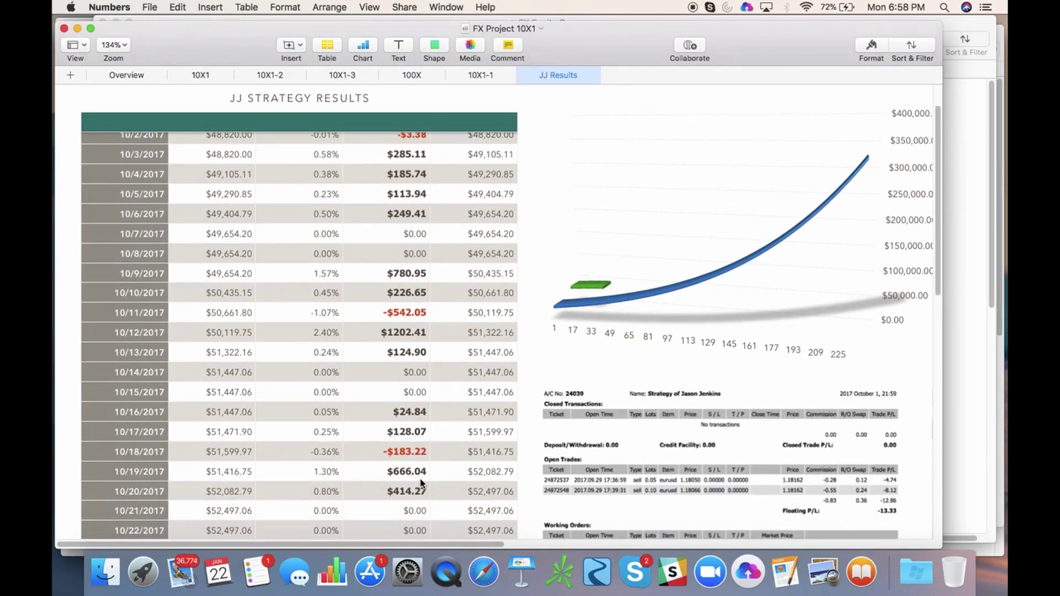
scroll(598, 423, down, 10)
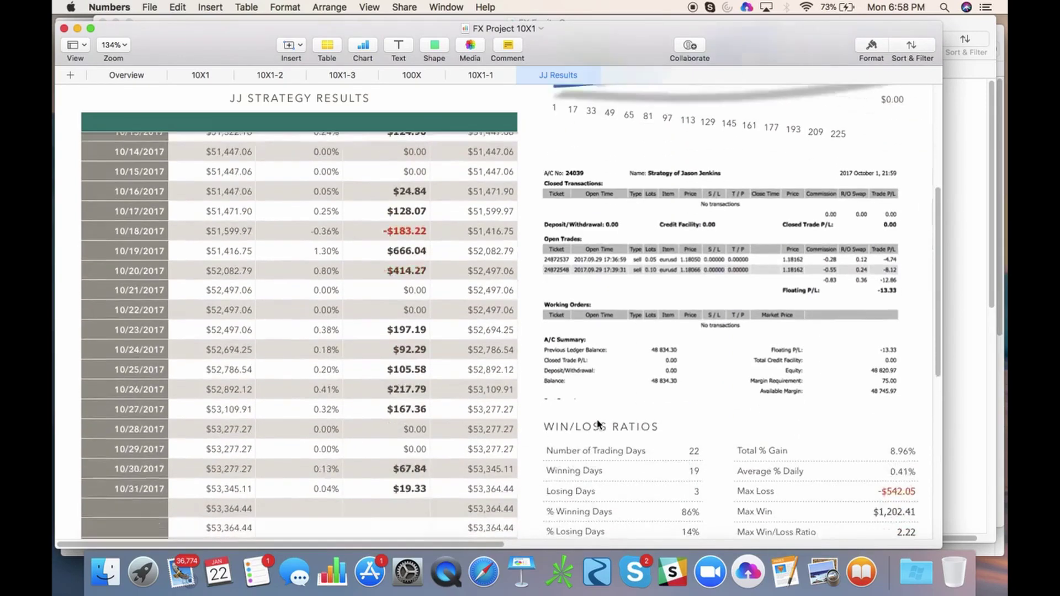
scroll(598, 423, down, 3)
scroll(714, 312, down, 3)
scroll(713, 311, right, 10)
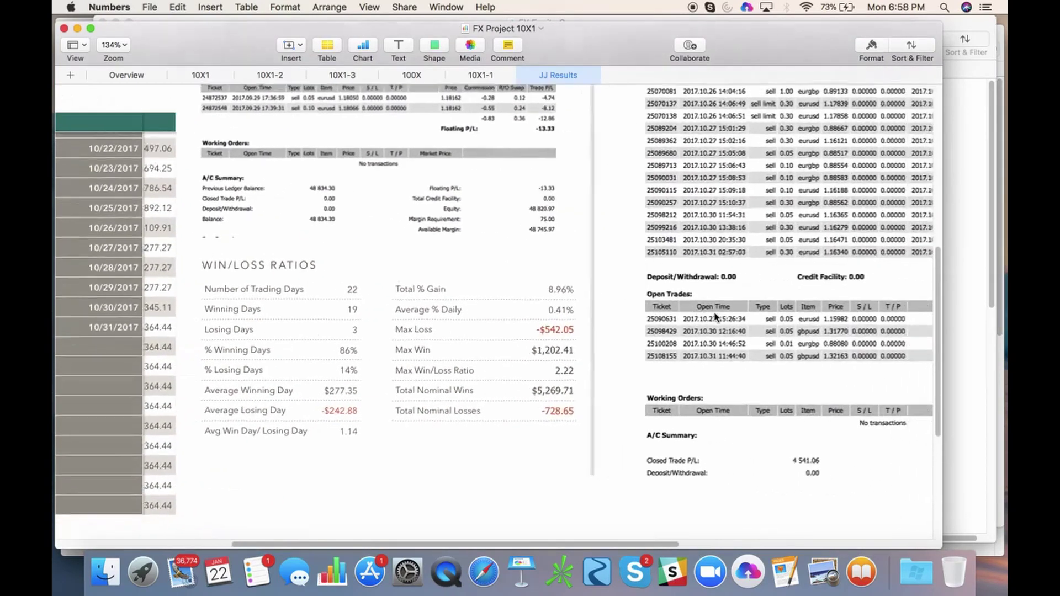
scroll(715, 316, right, 5)
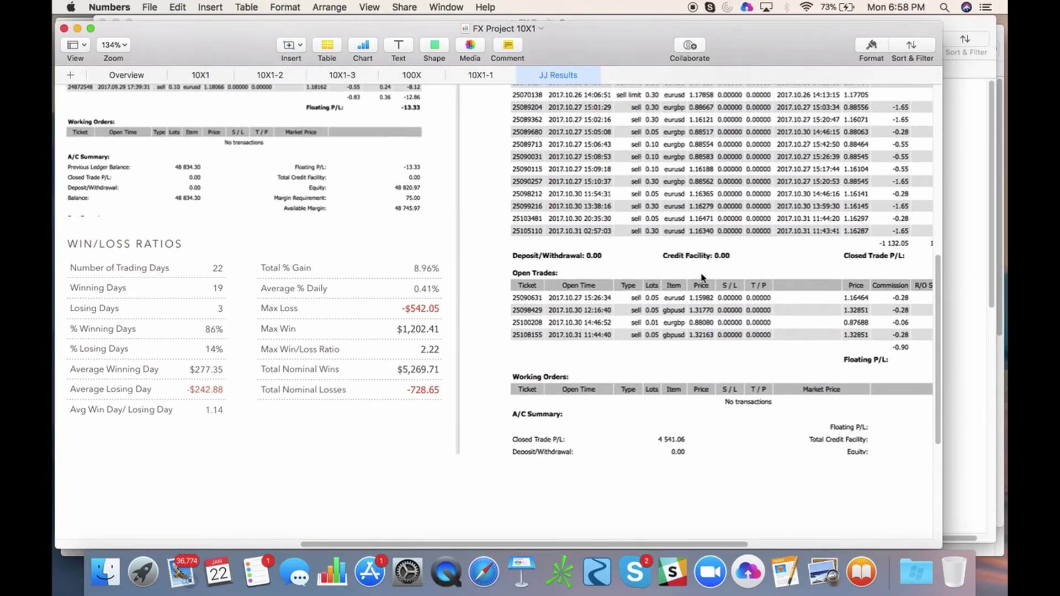
scroll(847, 313, right, 3)
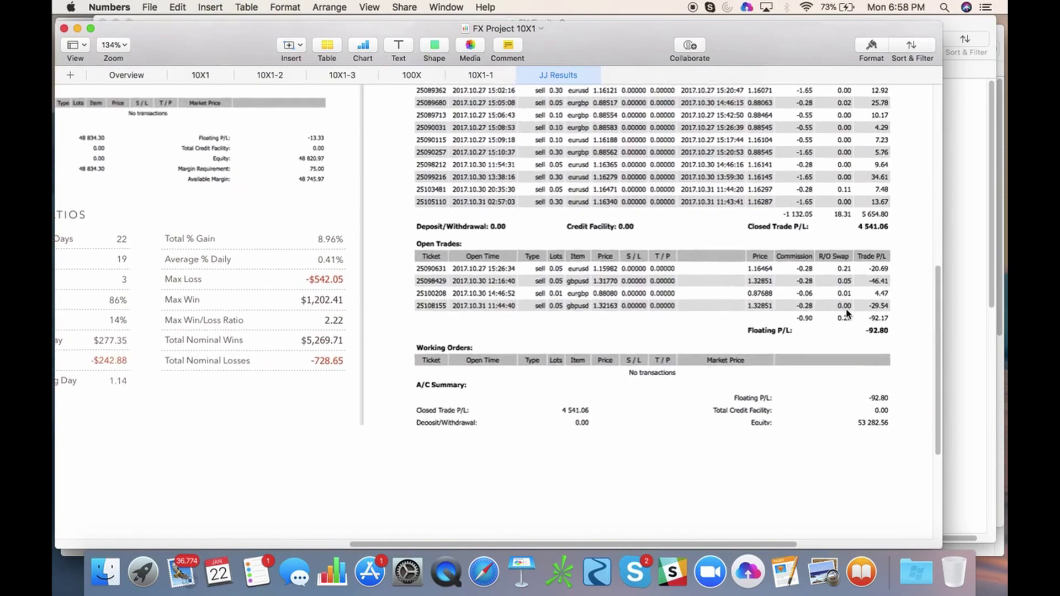
scroll(847, 314, up, 3)
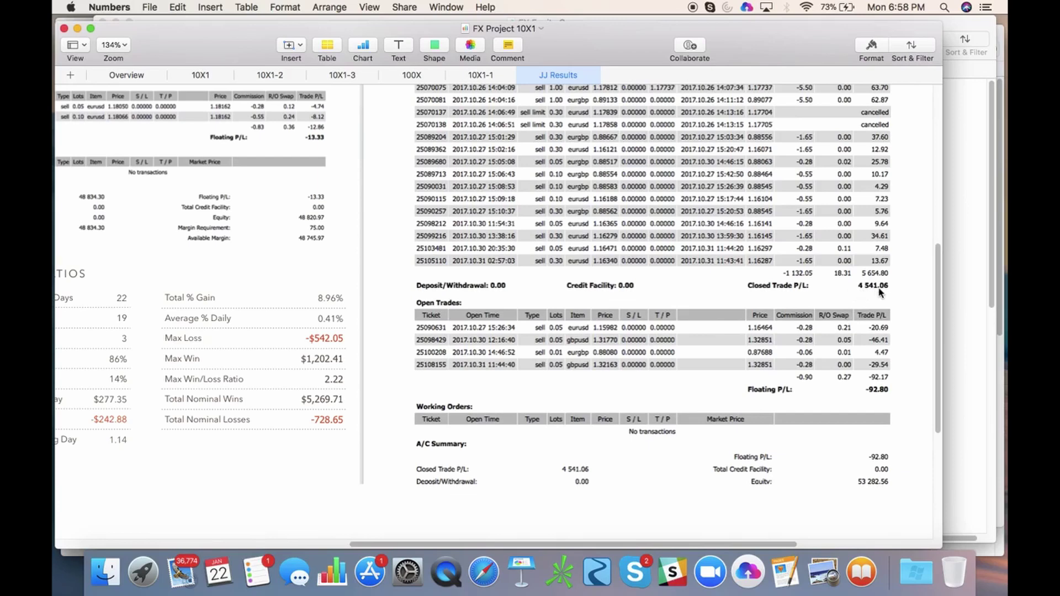
scroll(634, 317, left, 15)
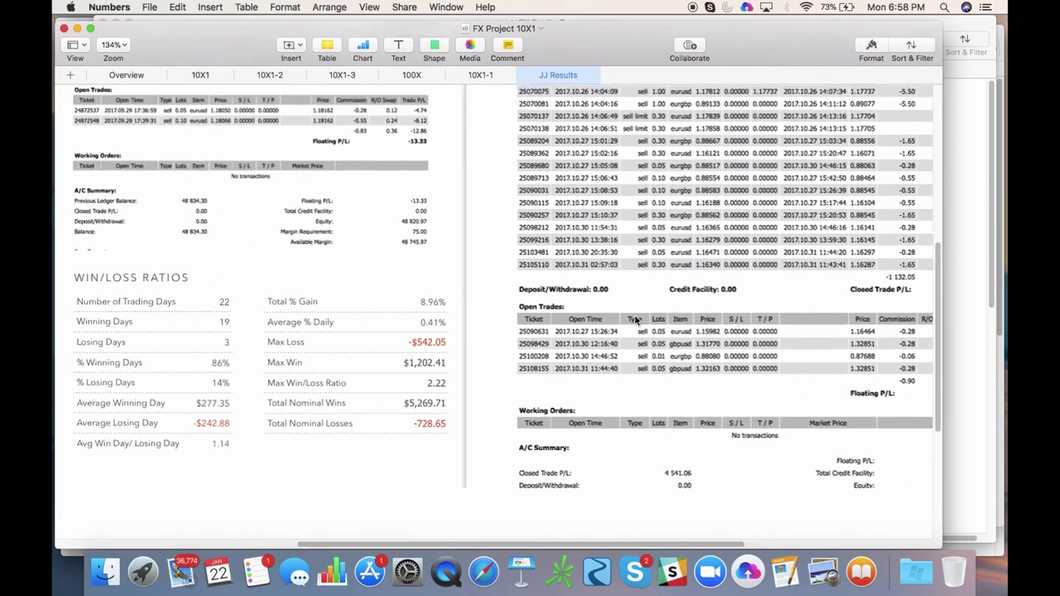
Scroll JJ Results down to the 10/31 row ($53,364.44) and the Win/Loss Ratios summary
scroll(239, 306, up, 5)
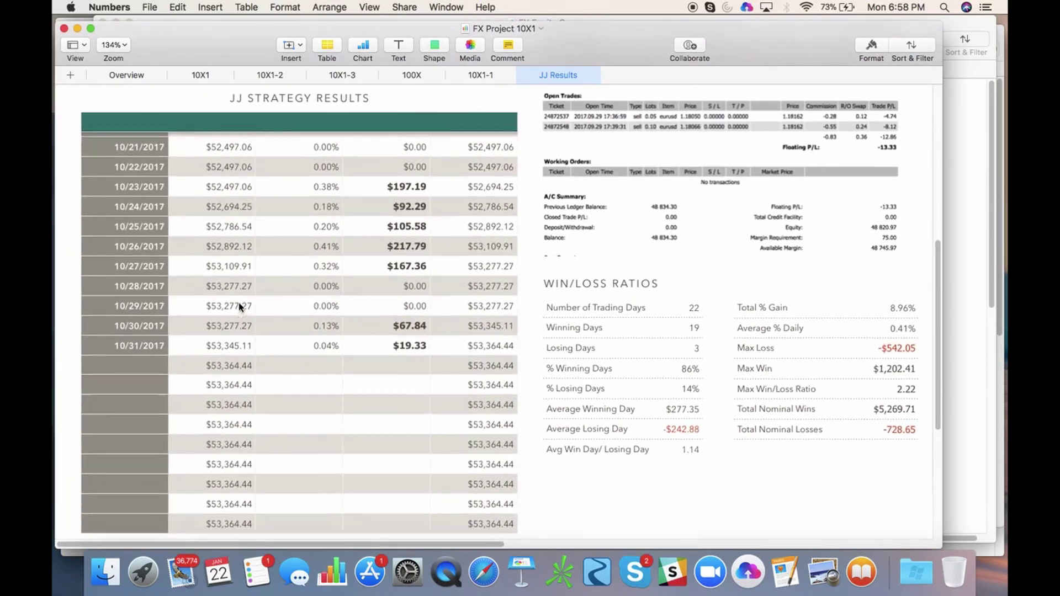
scroll(239, 303, up, 12)
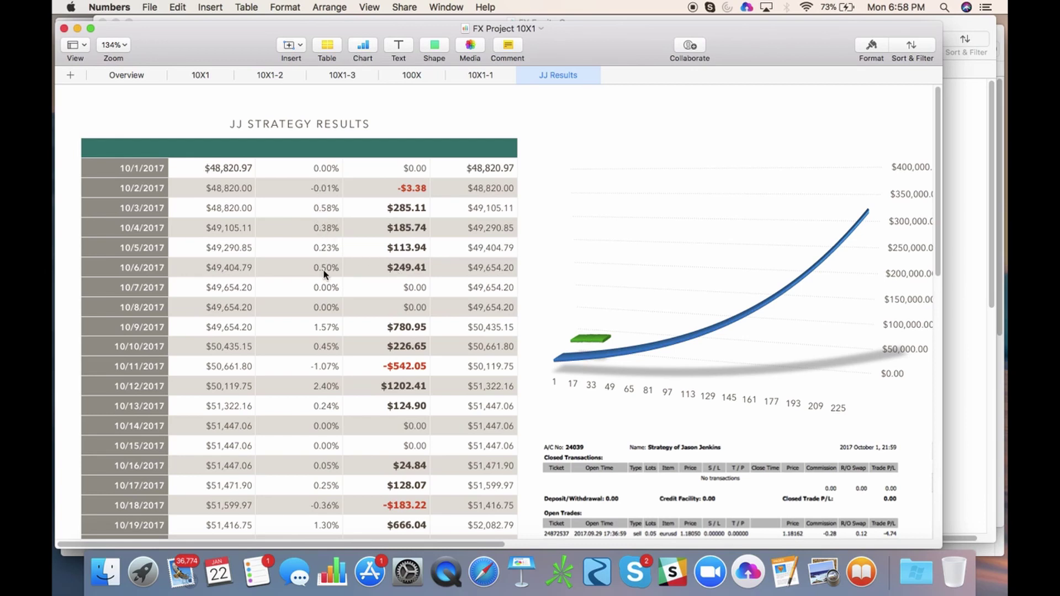
scroll(325, 273, down, 2)
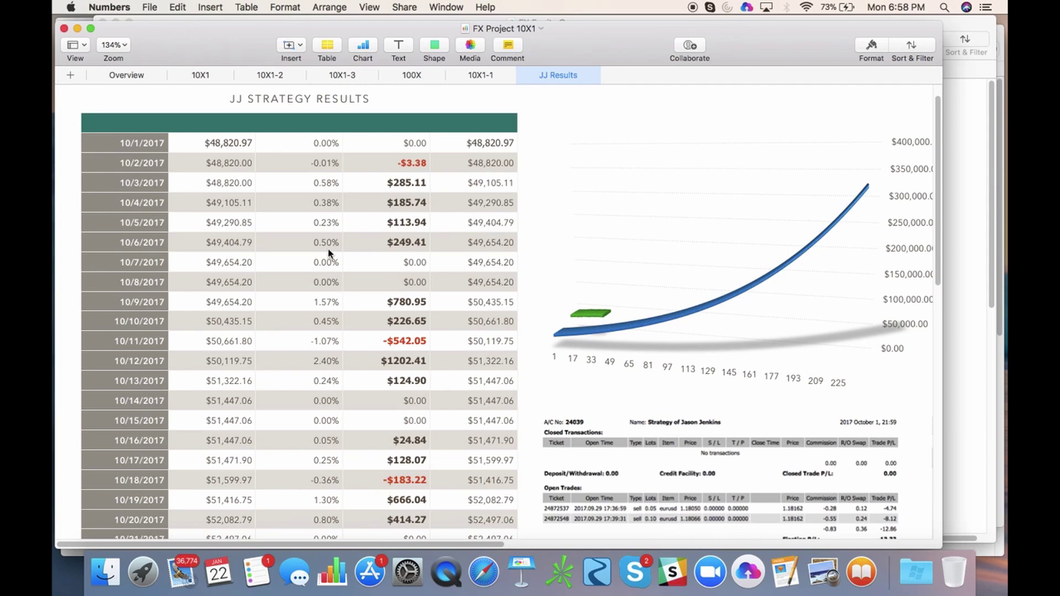
scroll(294, 332, down, 3)
scroll(294, 334, up, 3)
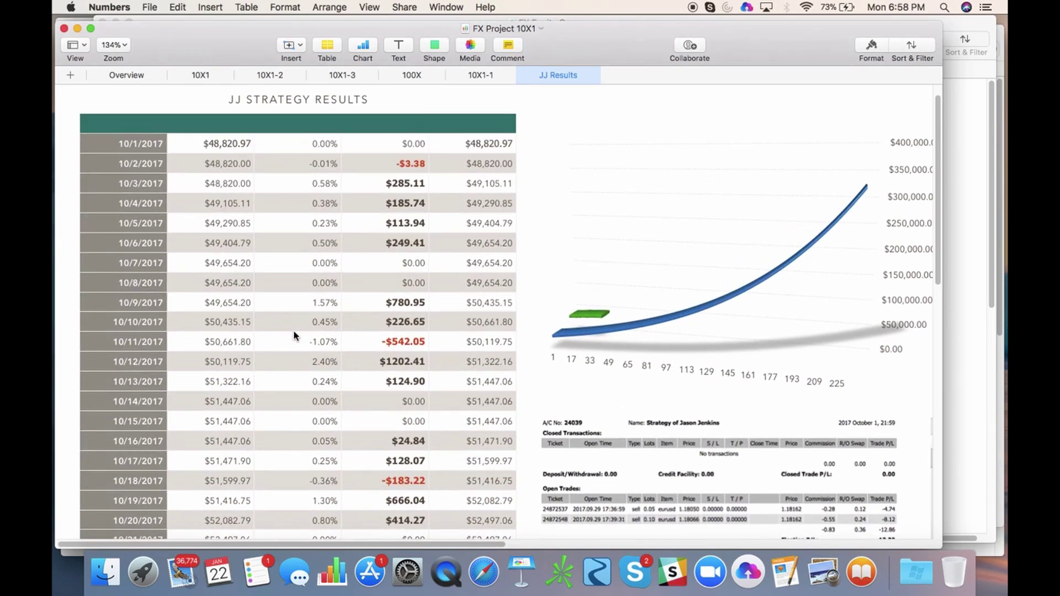
scroll(293, 332, down, 1)
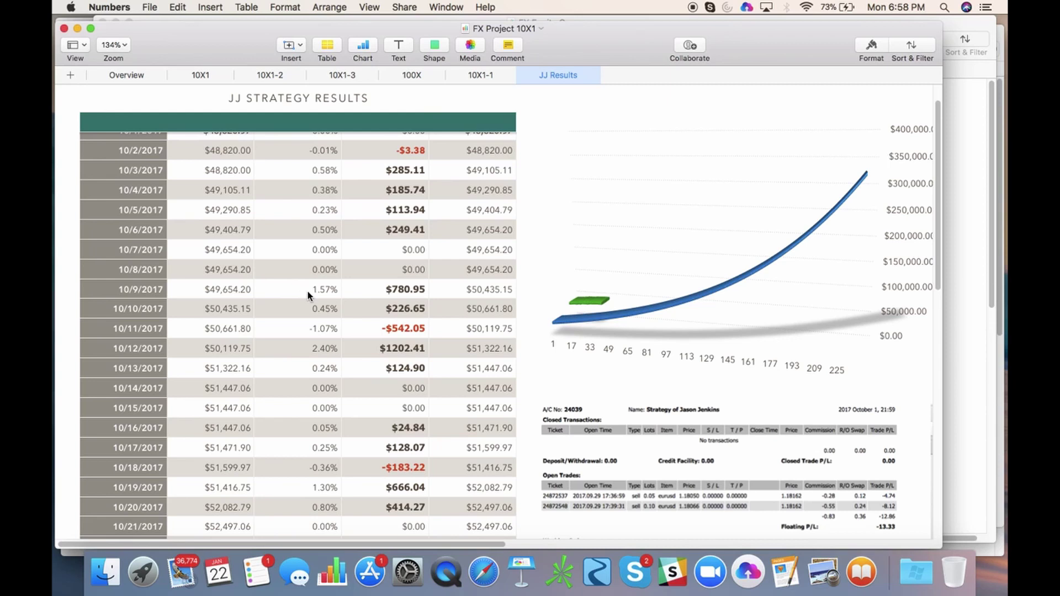
scroll(347, 315, up, 3)
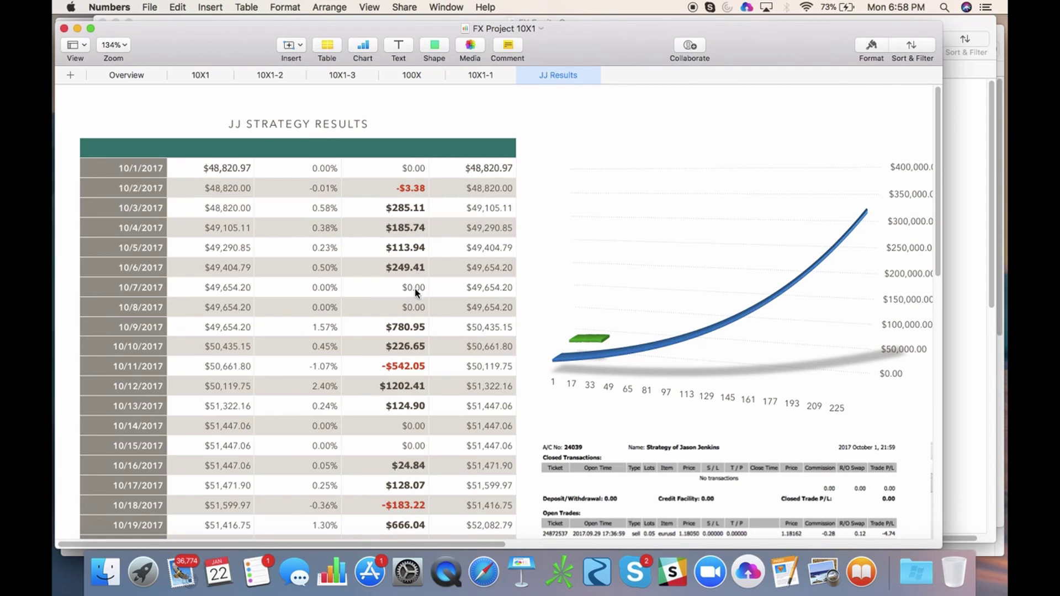
scroll(415, 291, down, 1)
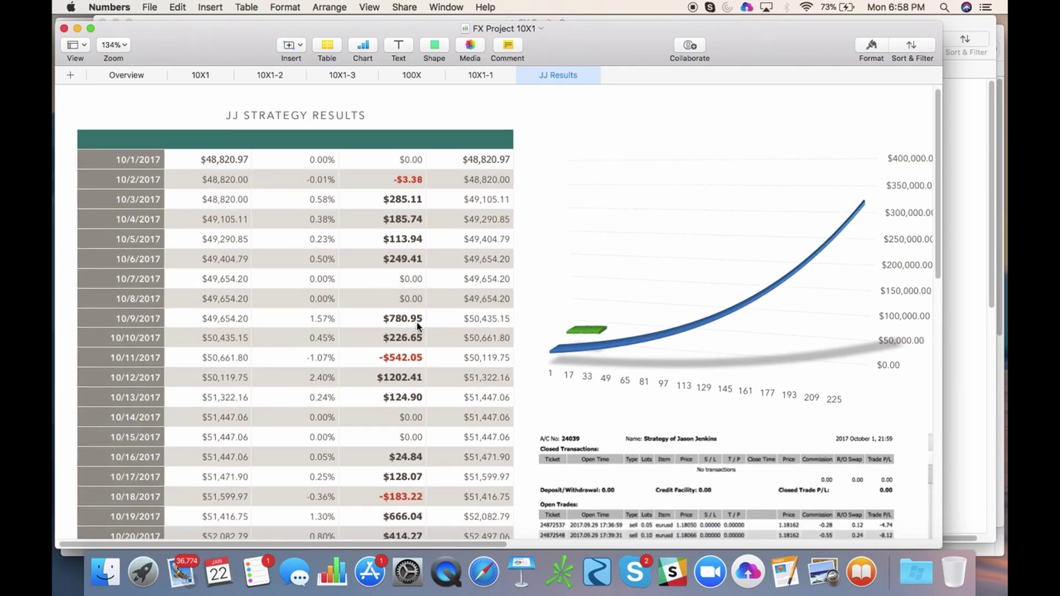
scroll(389, 342, down, 3)
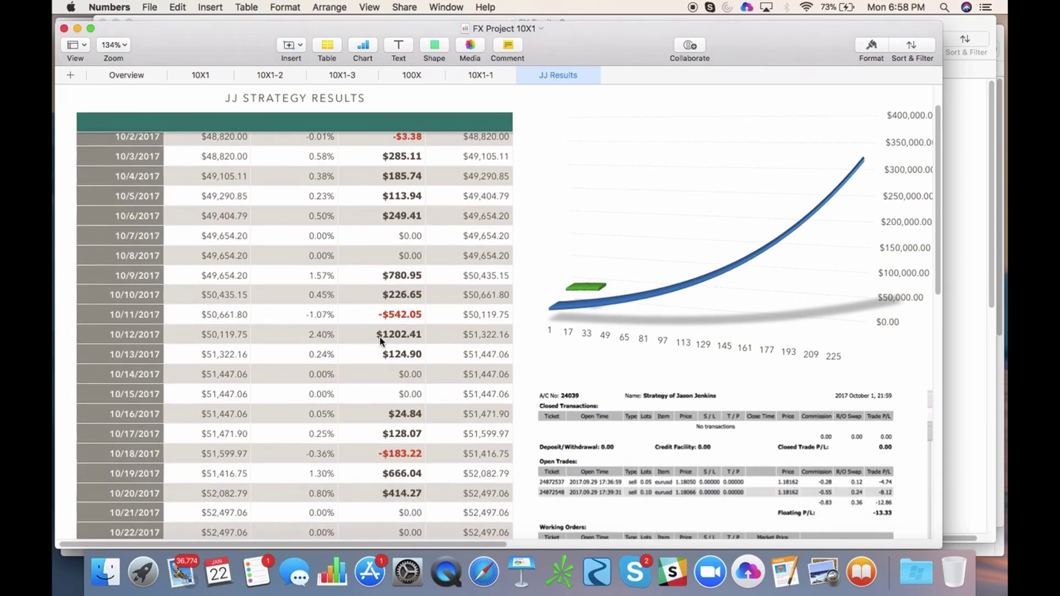
scroll(424, 338, down, 10)
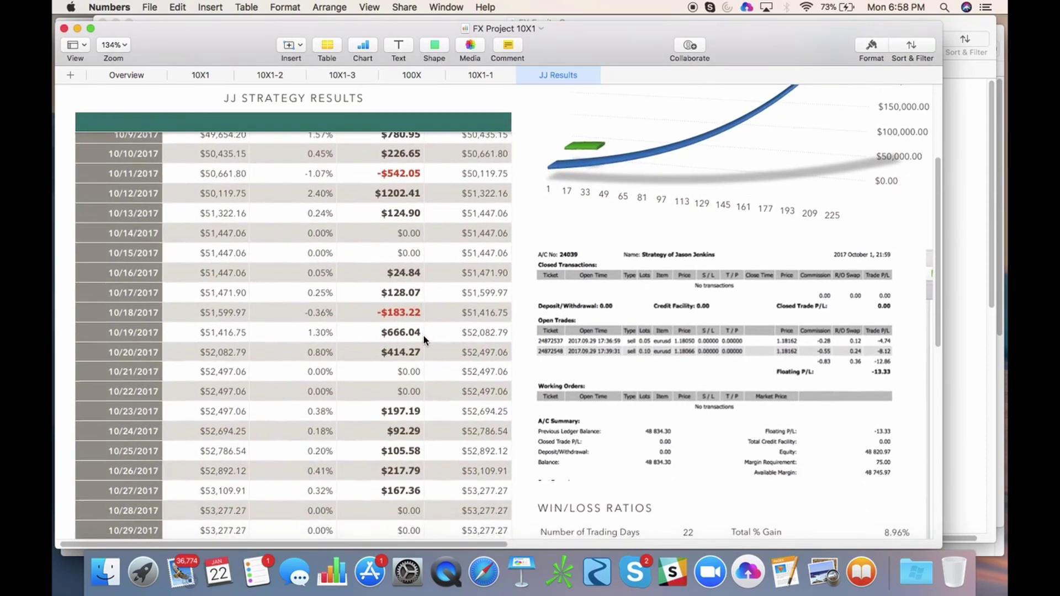
scroll(424, 337, down, 5)
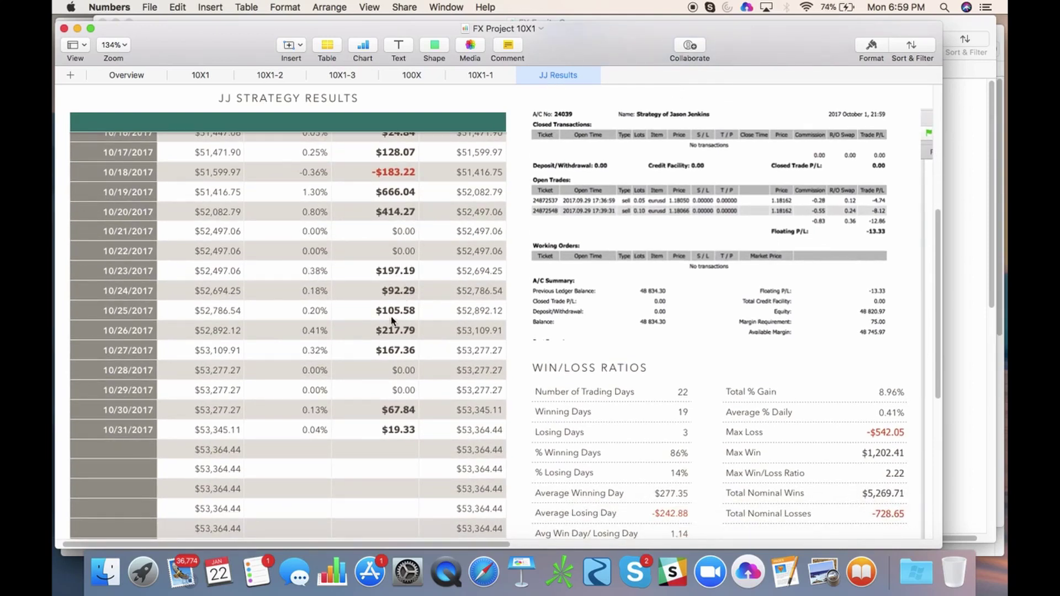
scroll(383, 365, up, 2)
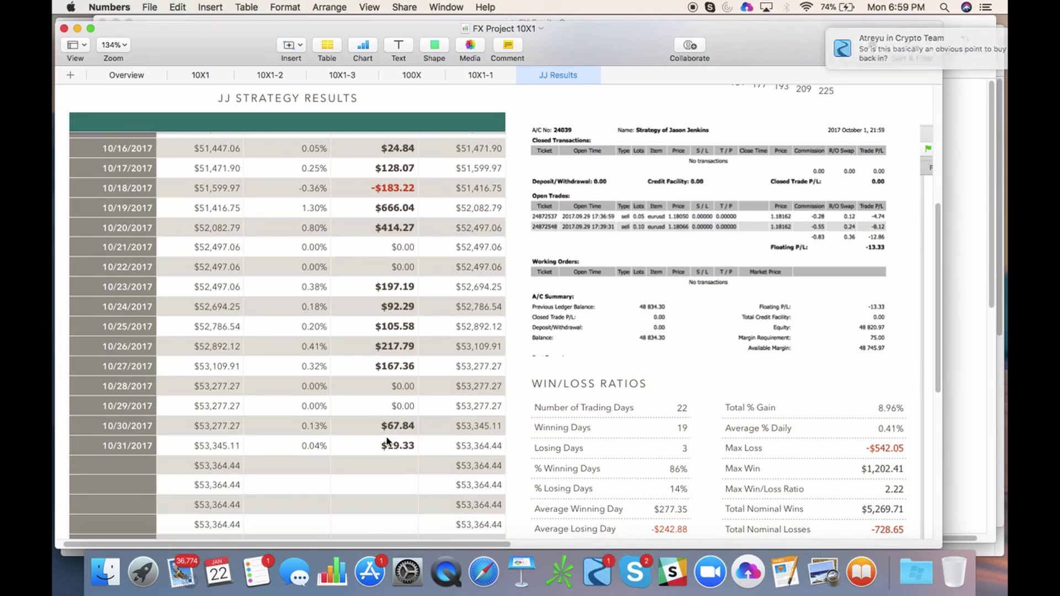
scroll(388, 440, down, 1)
scroll(388, 440, up, 3)
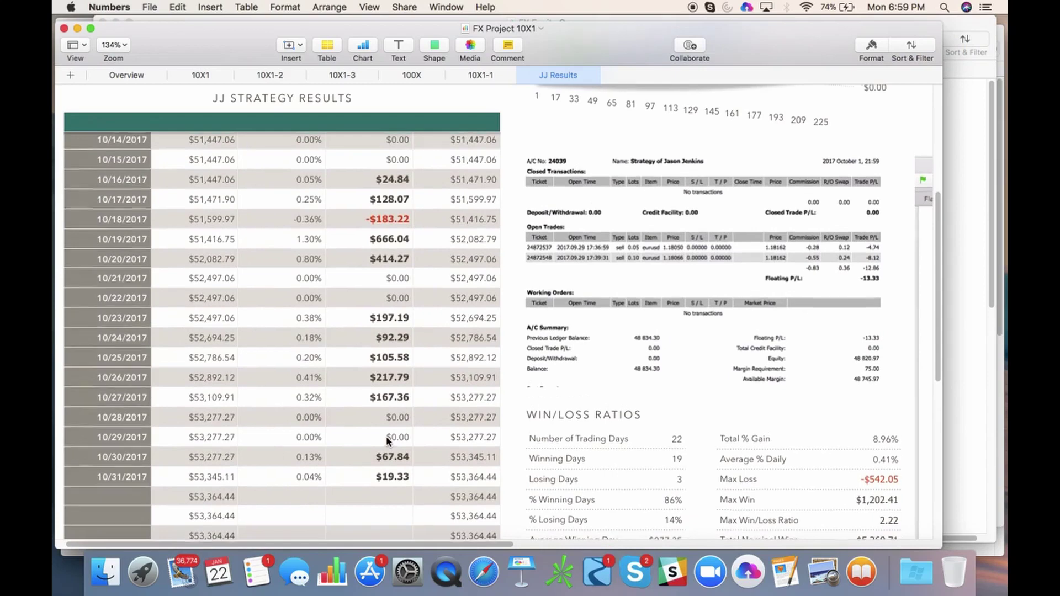
scroll(388, 440, up, 10)
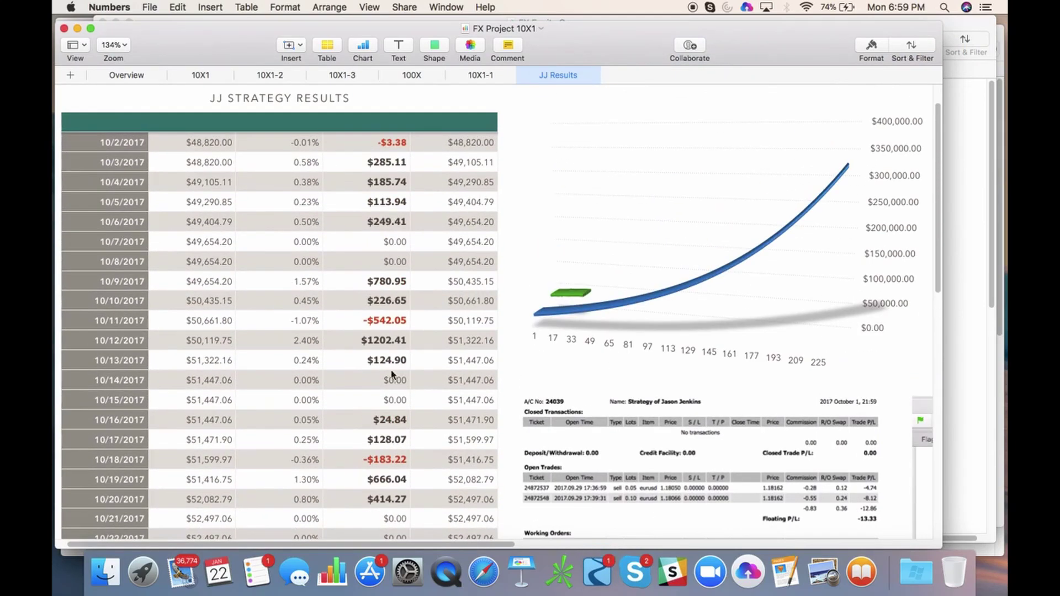
scroll(395, 424, down, 8)
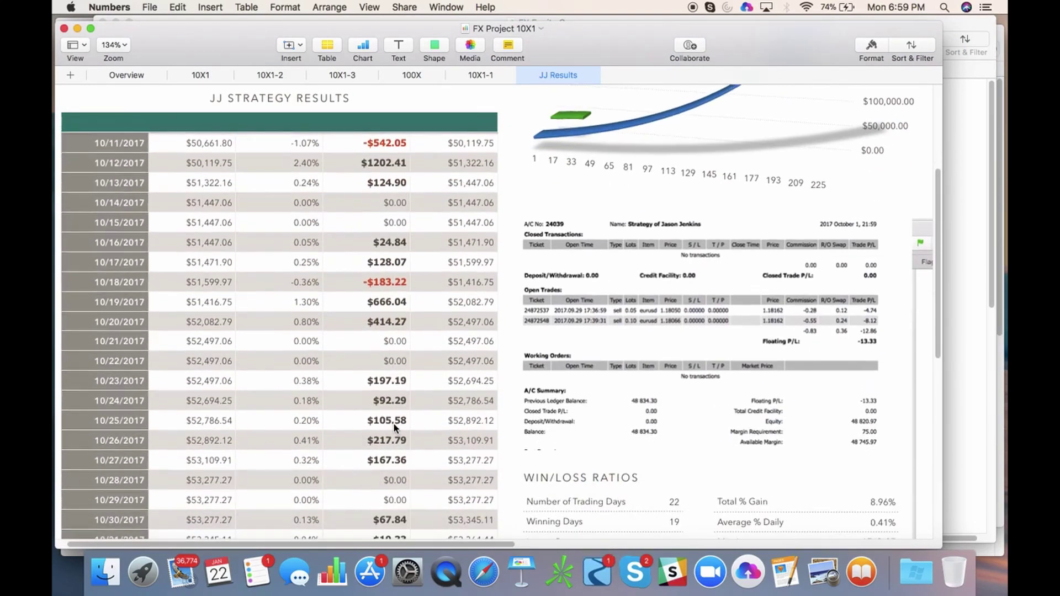
scroll(395, 425, down, 5)
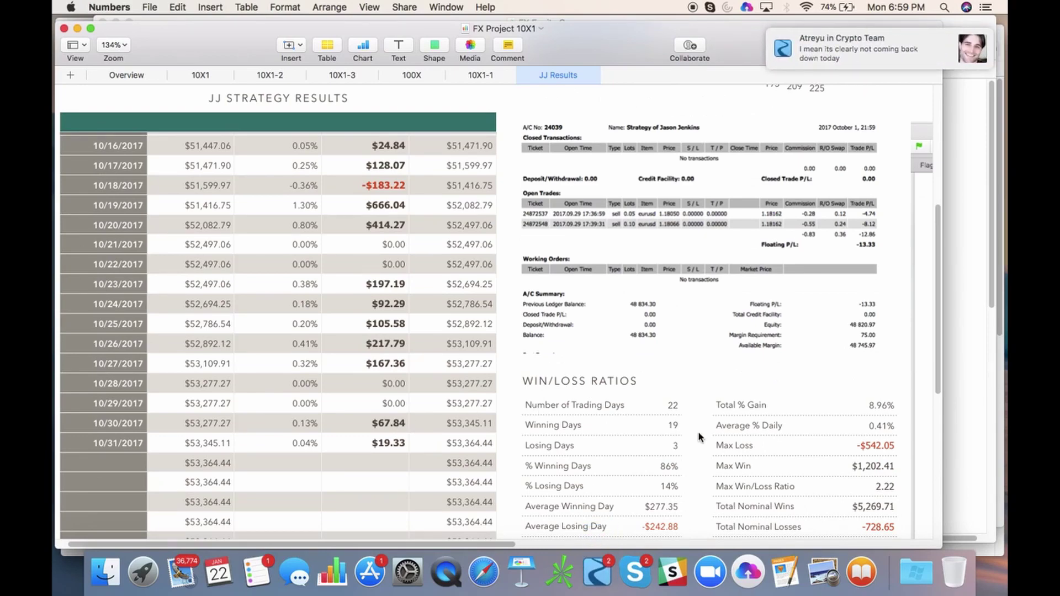
scroll(697, 431, left, 2)
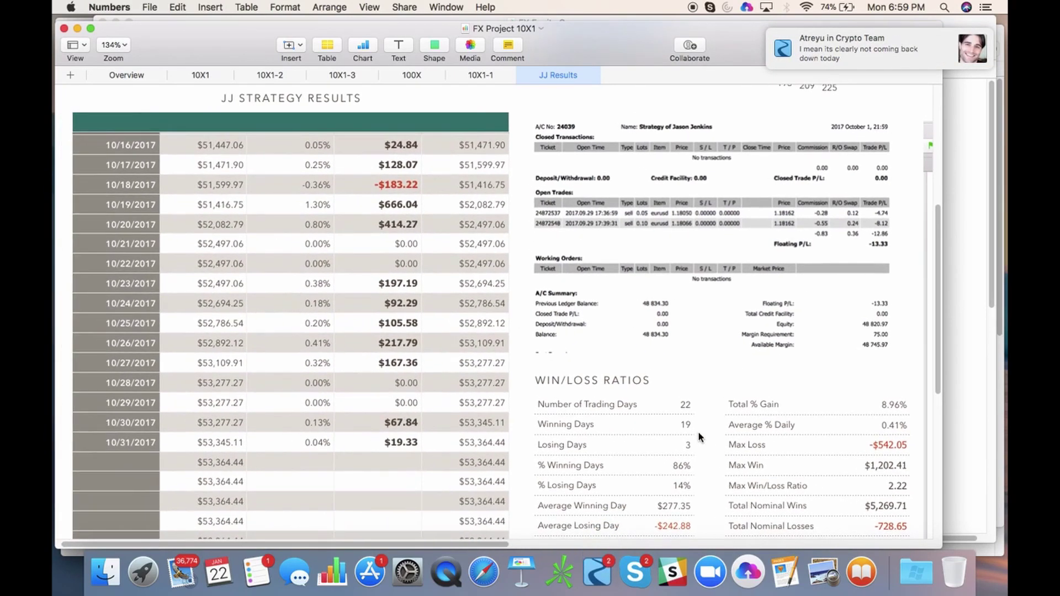
scroll(699, 438, down, 3)
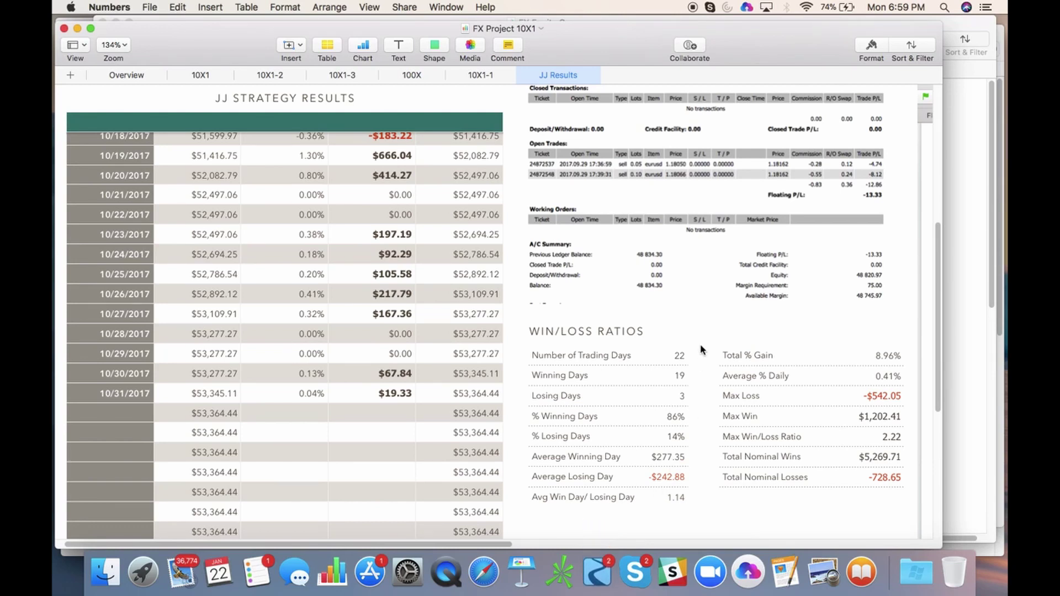
scroll(638, 448, down, 3)
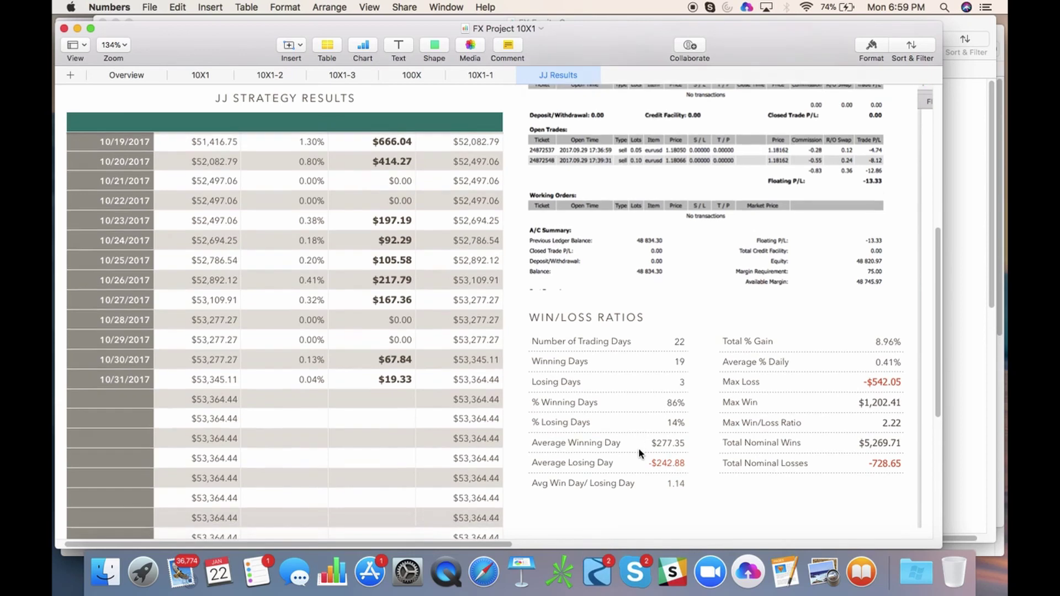
scroll(638, 449, down, 2)
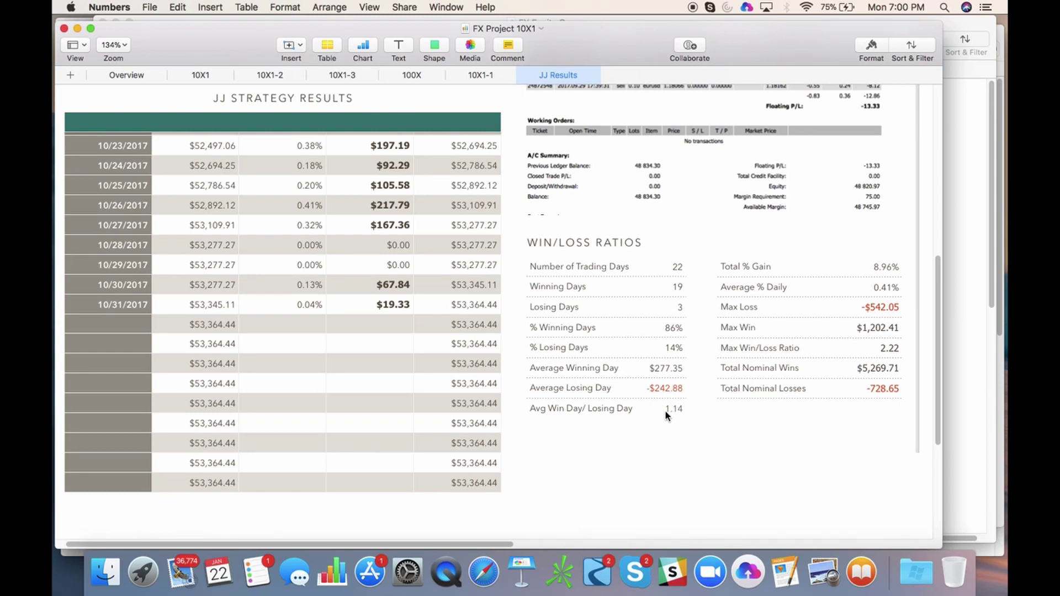
scroll(745, 428, right, 3)
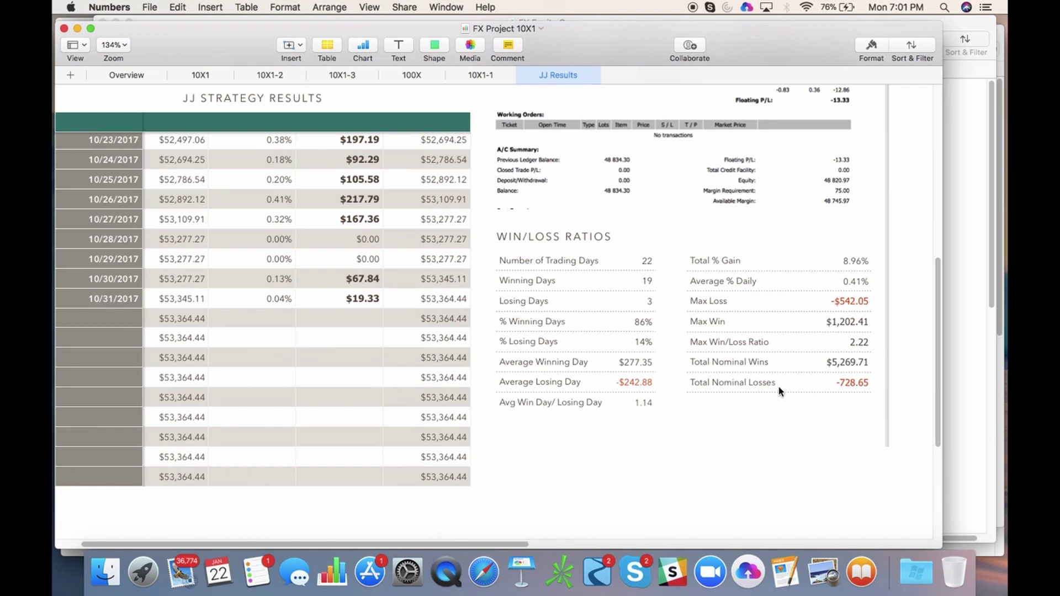
Scroll back to the top of JJ Results to show the equity curve and early October rows
scroll(777, 396, down, 2)
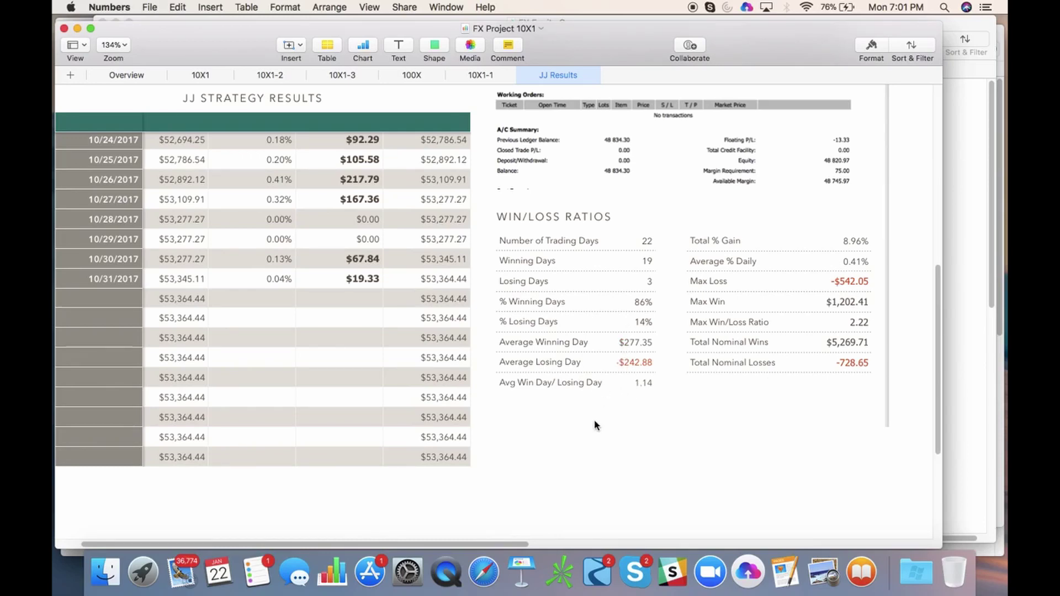
scroll(595, 425, down, 3)
scroll(595, 425, up, 5)
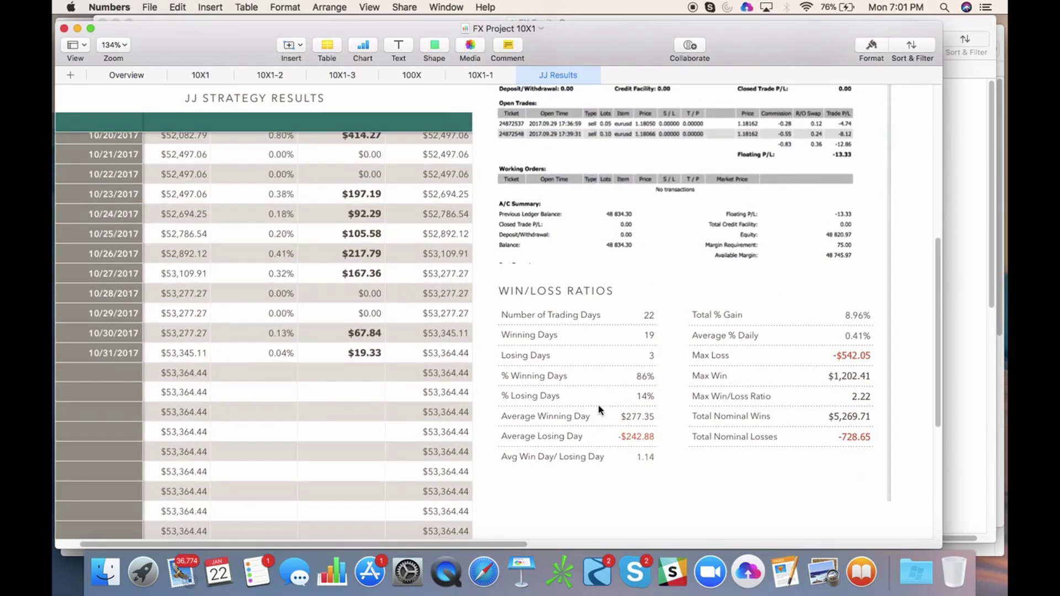
scroll(241, 347, up, 6)
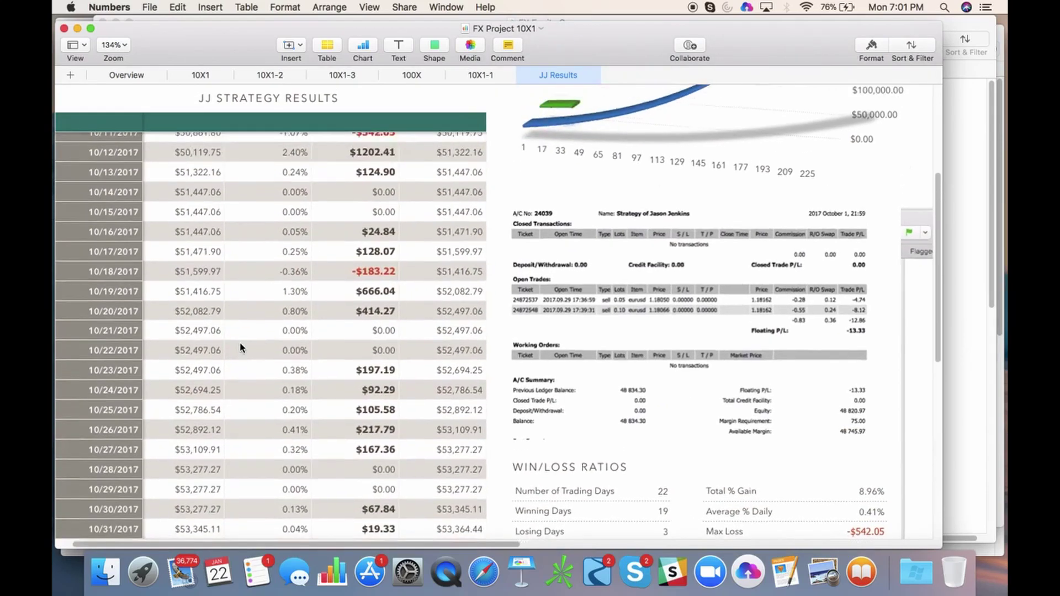
scroll(241, 346, up, 6)
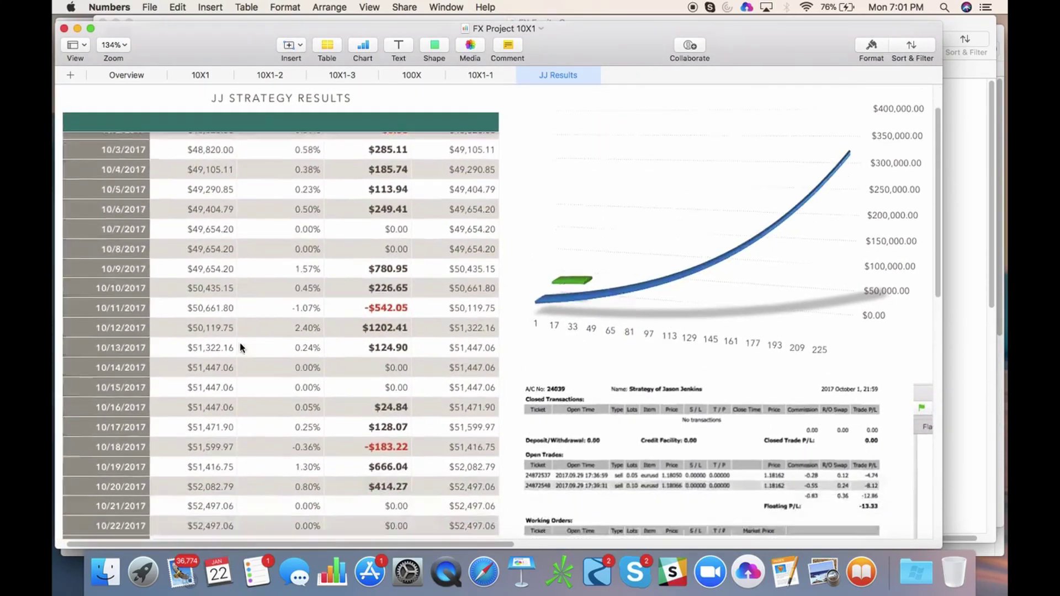
scroll(242, 347, down, 9)
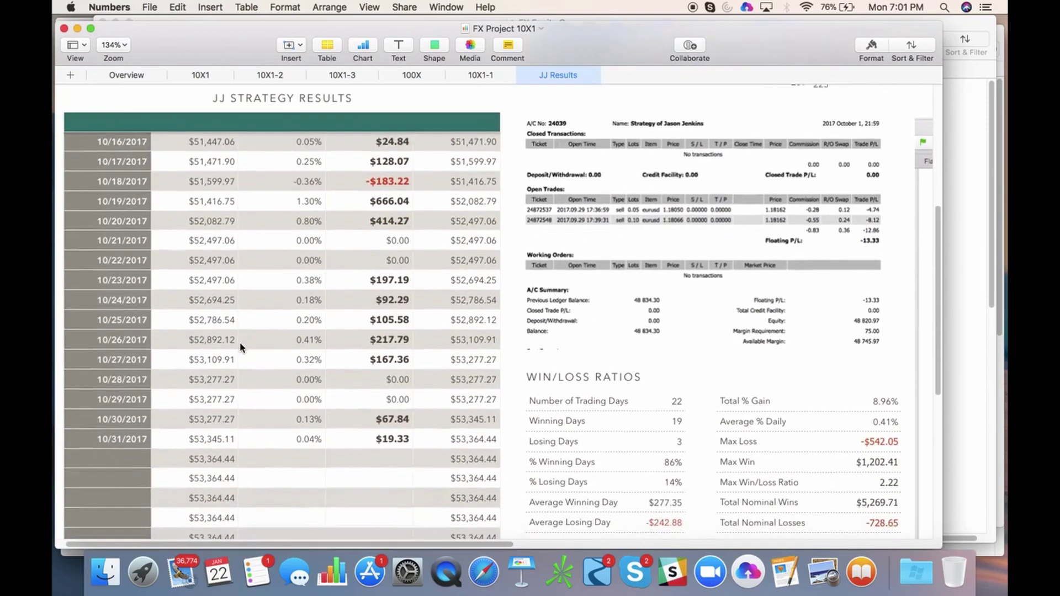
scroll(241, 347, down, 1)
scroll(242, 346, down, 5)
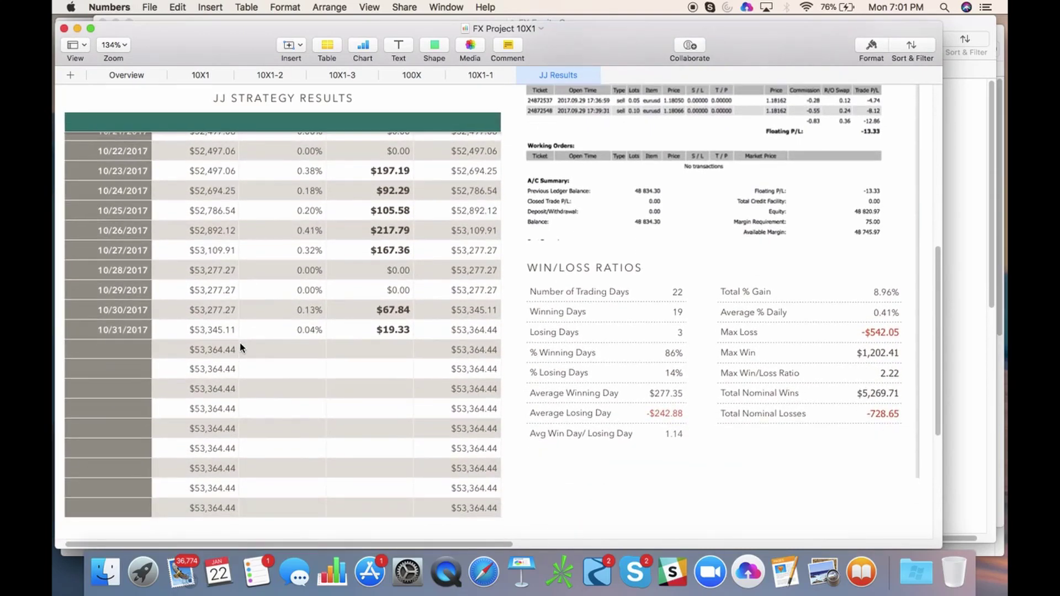
scroll(241, 346, up, 12)
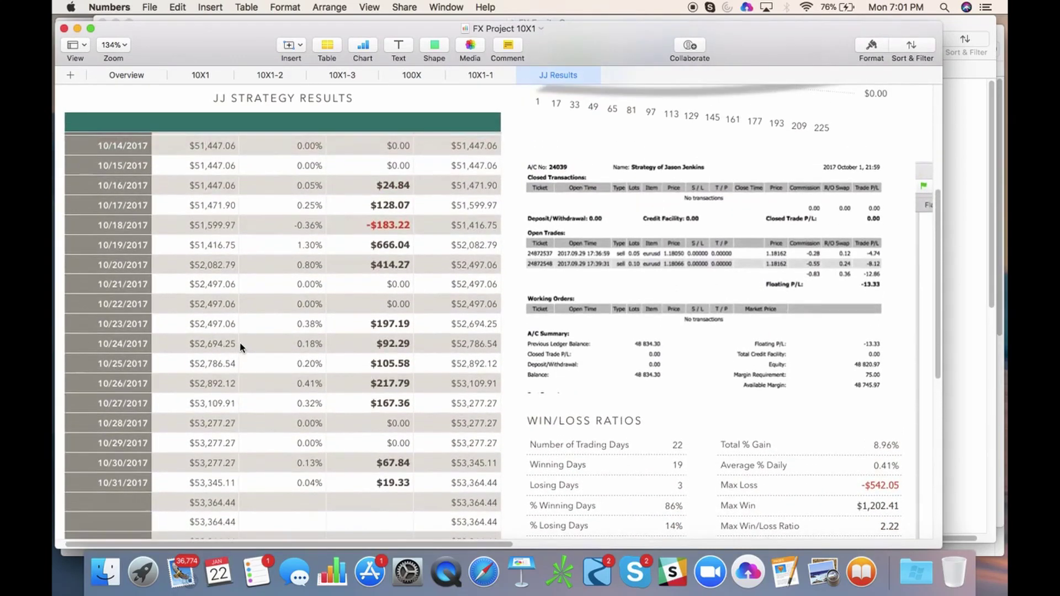
scroll(241, 347, down, 9)
scroll(241, 347, down, 6)
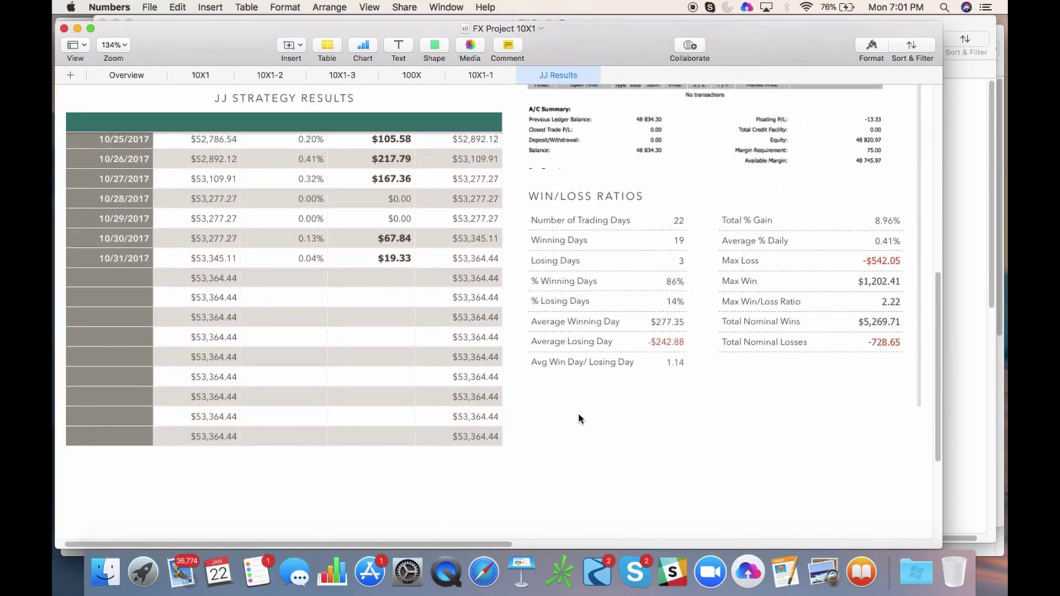
scroll(402, 301, up, 10)
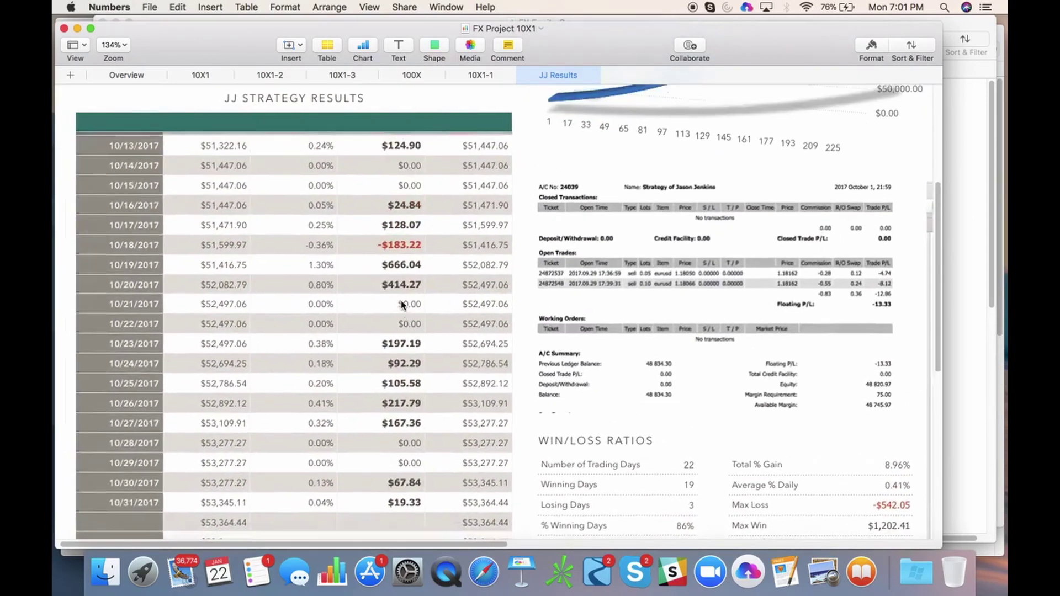
scroll(402, 302, up, 10)
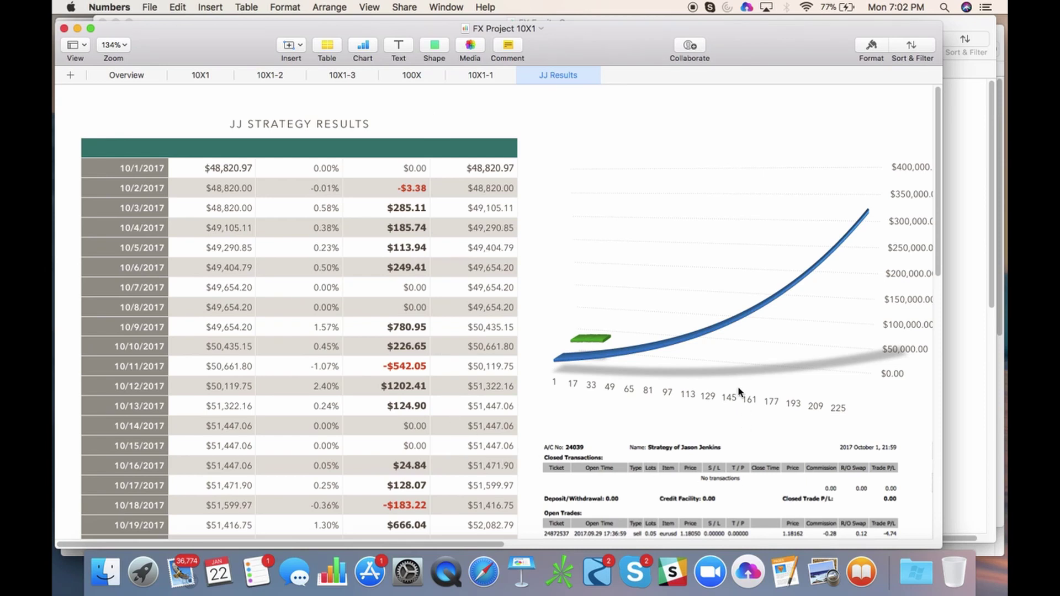
scroll(738, 391, down, 2)
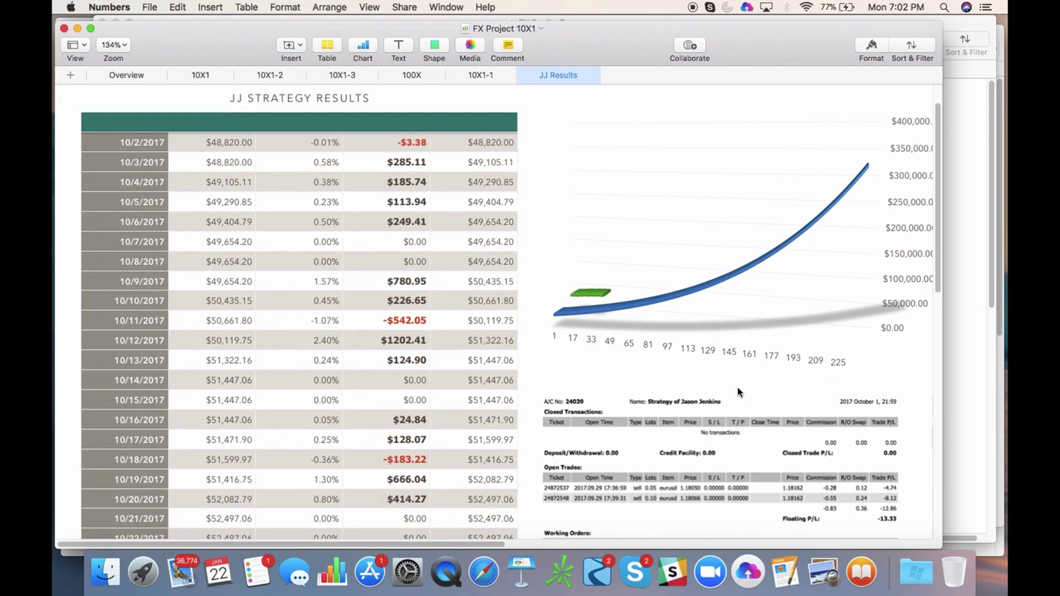
scroll(808, 473, down, 12)
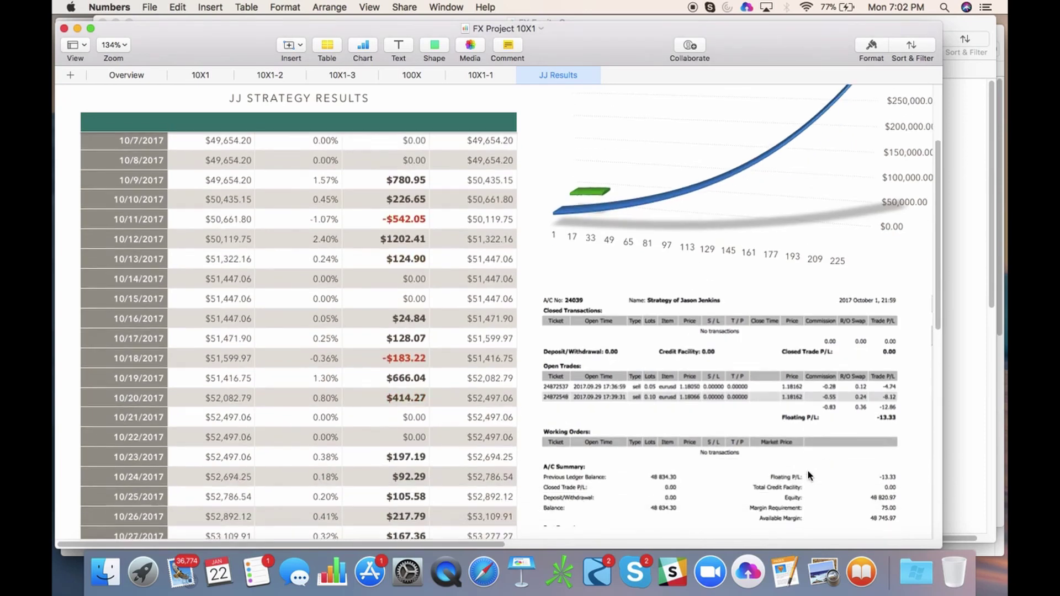
scroll(807, 472, down, 3)
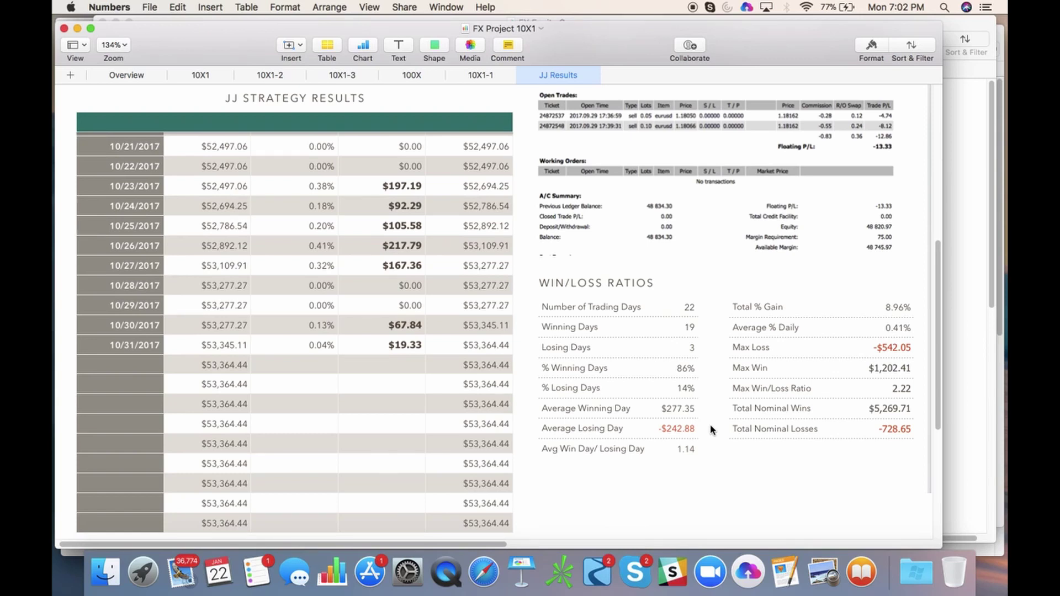
scroll(590, 370, down, 3)
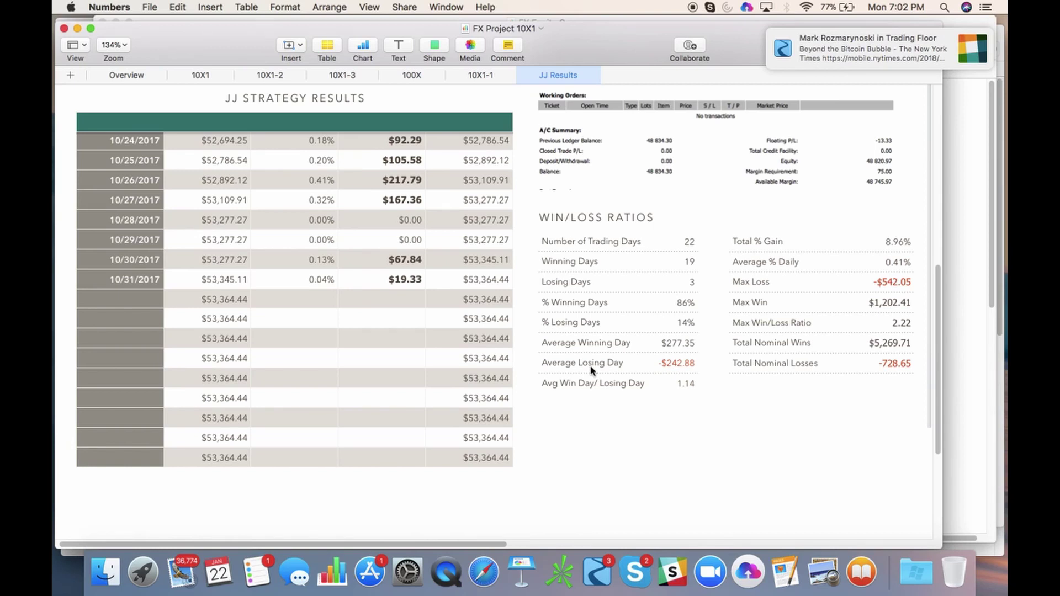
scroll(591, 370, down, 2)
scroll(591, 370, up, 3)
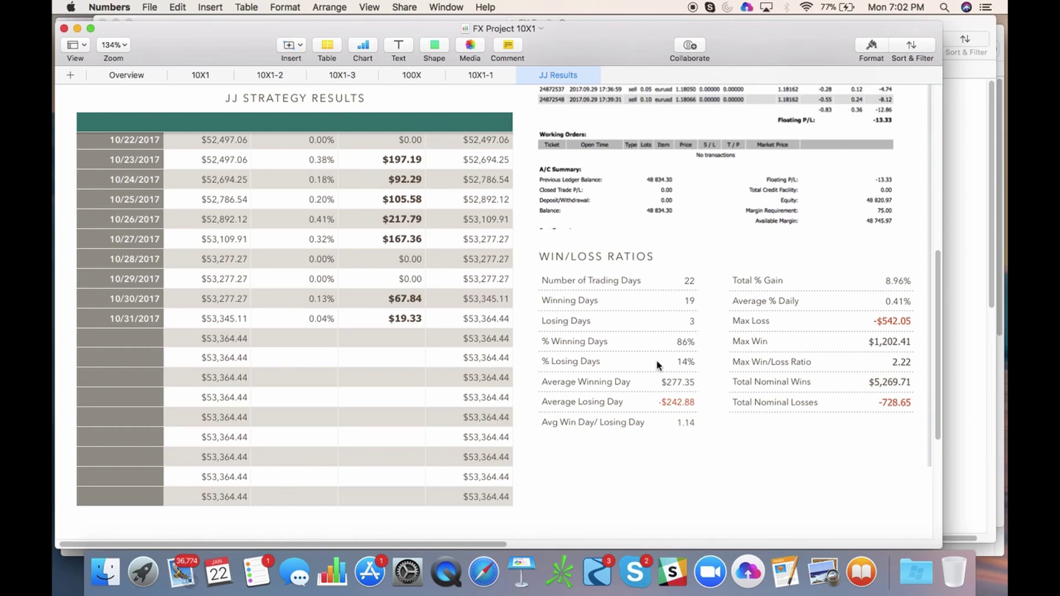
scroll(656, 364, up, 5)
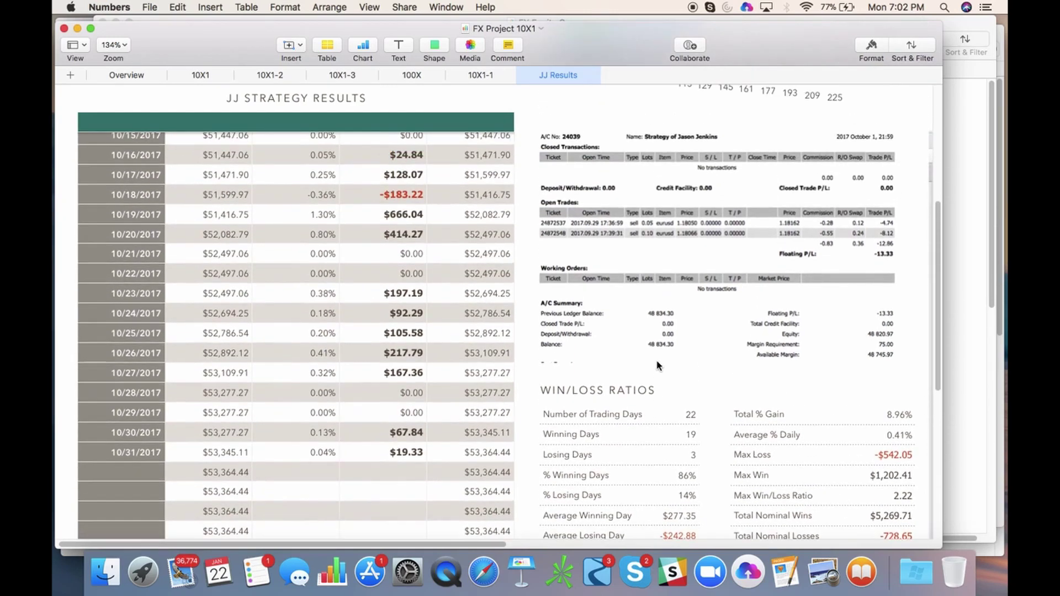
scroll(657, 365, up, 4)
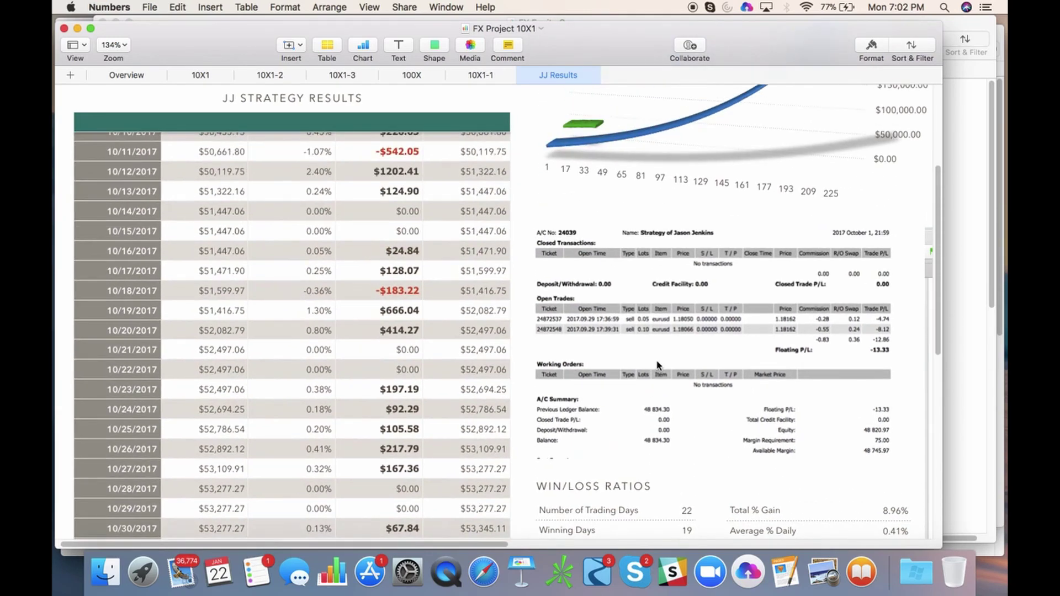
scroll(657, 365, up, 8)
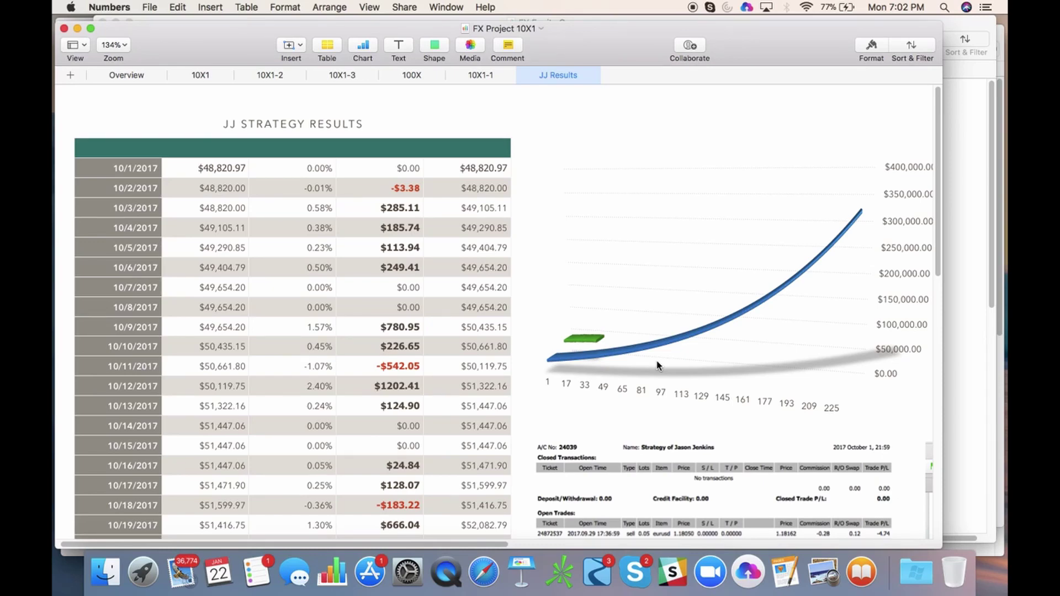
scroll(657, 364, down, 7)
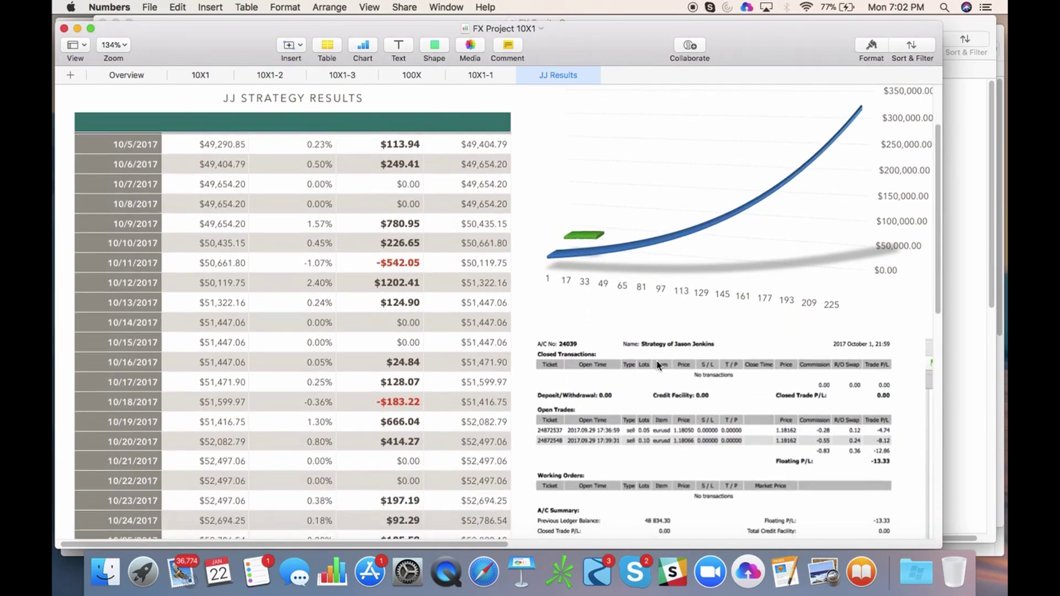
scroll(657, 365, down, 3)
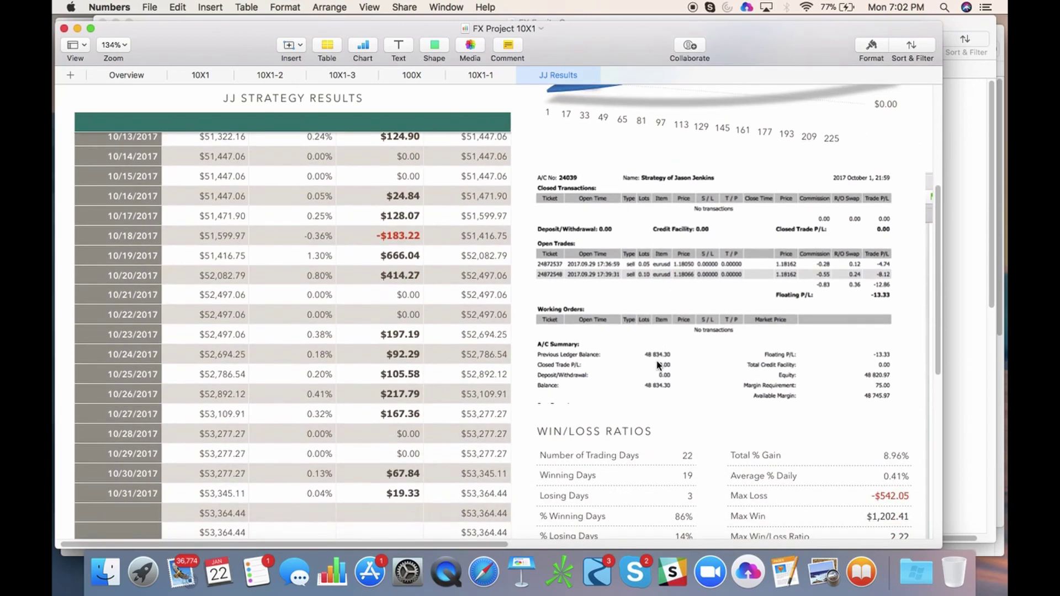
click(483, 574)
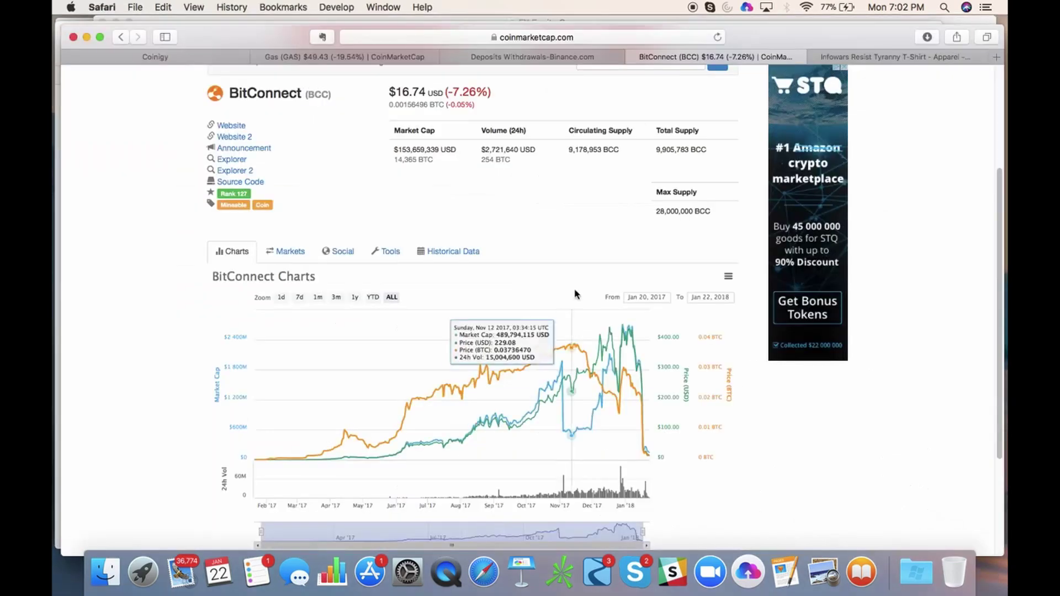
From the CoinMarketCap Gas tab, load jenkinsrm.com by entering 'jenkins' as the address
click(866, 55)
click(563, 55)
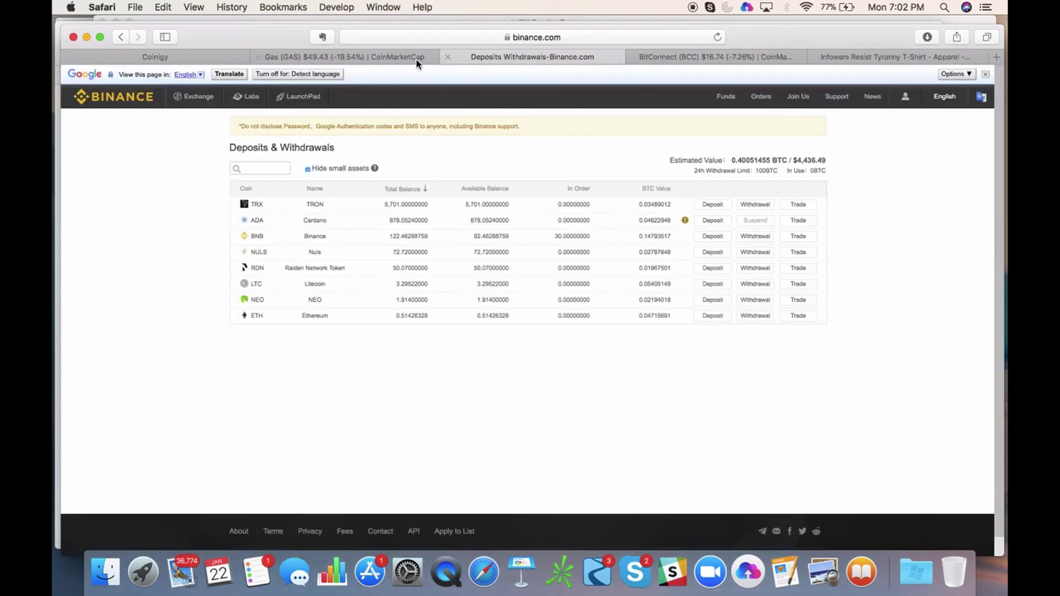
click(393, 57)
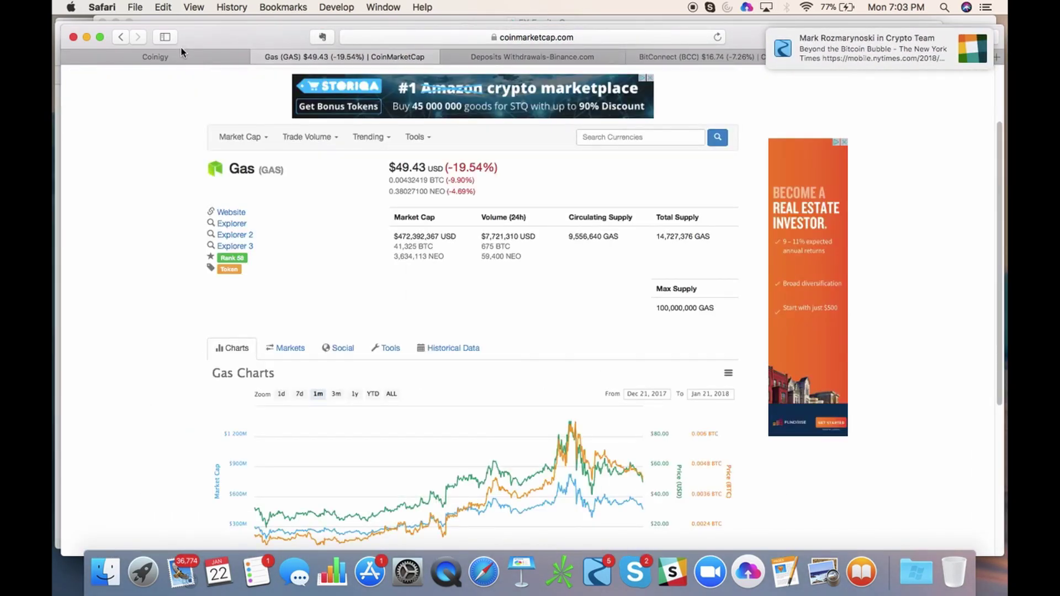
click(466, 37)
text(jenkinsrm)
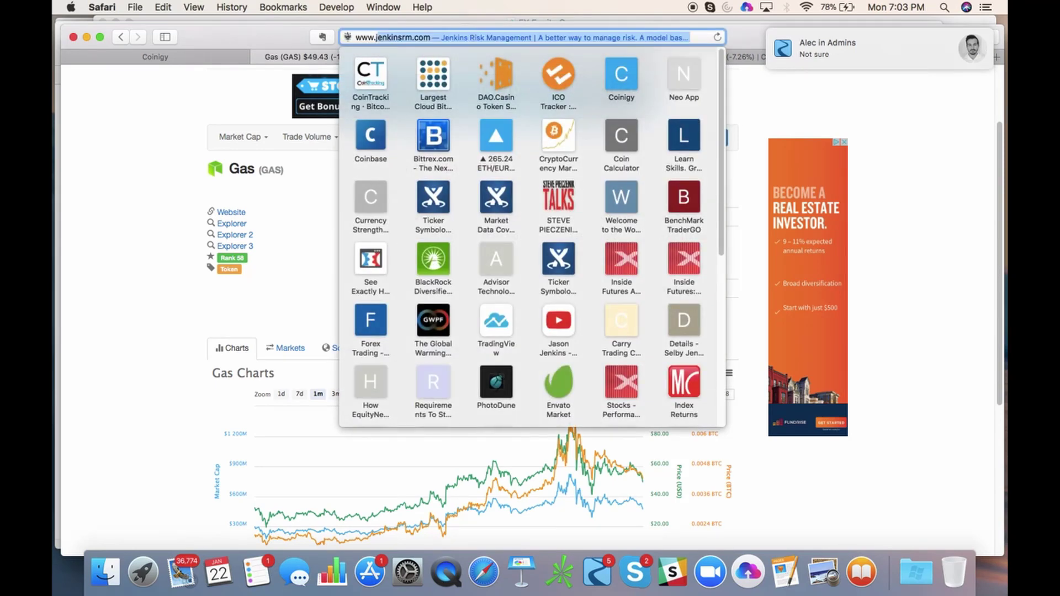
key(Return)
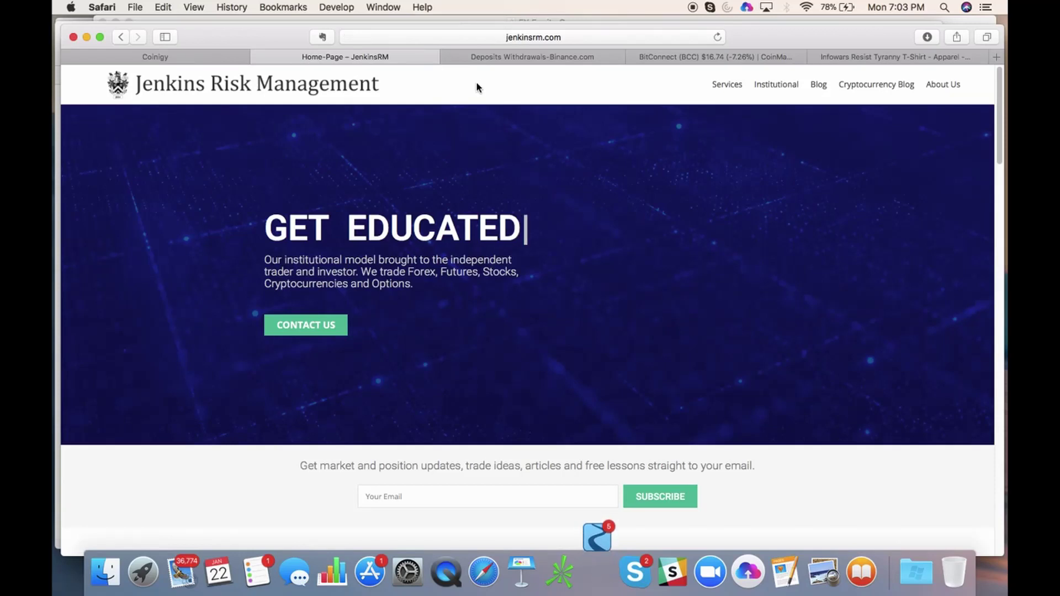
Visit the Live Trading Chat Room page, then the Crypto Coin Team page, from the Services menu
mouse_move(733, 88)
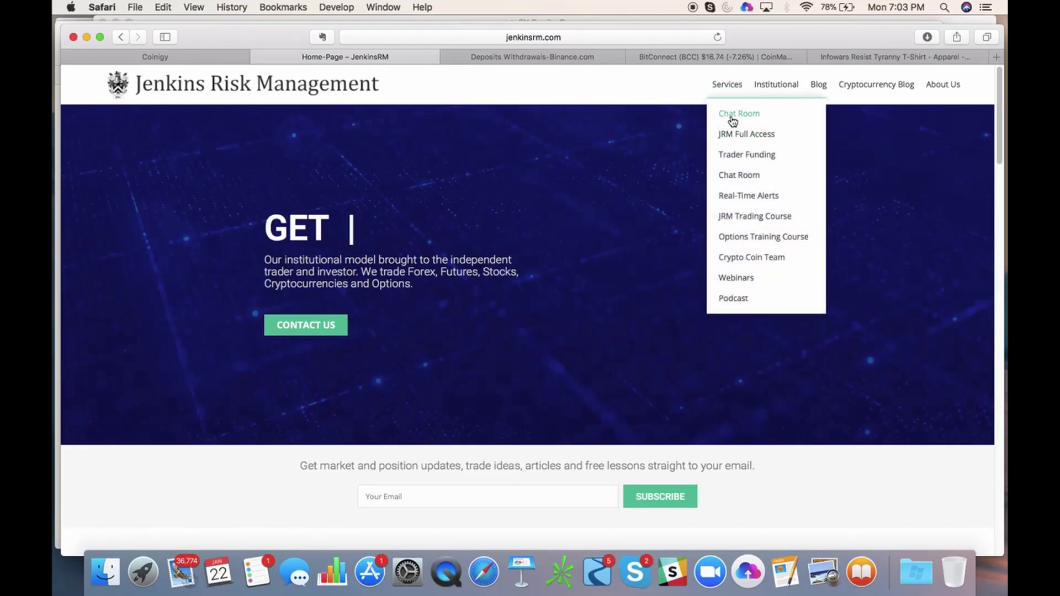
click(730, 115)
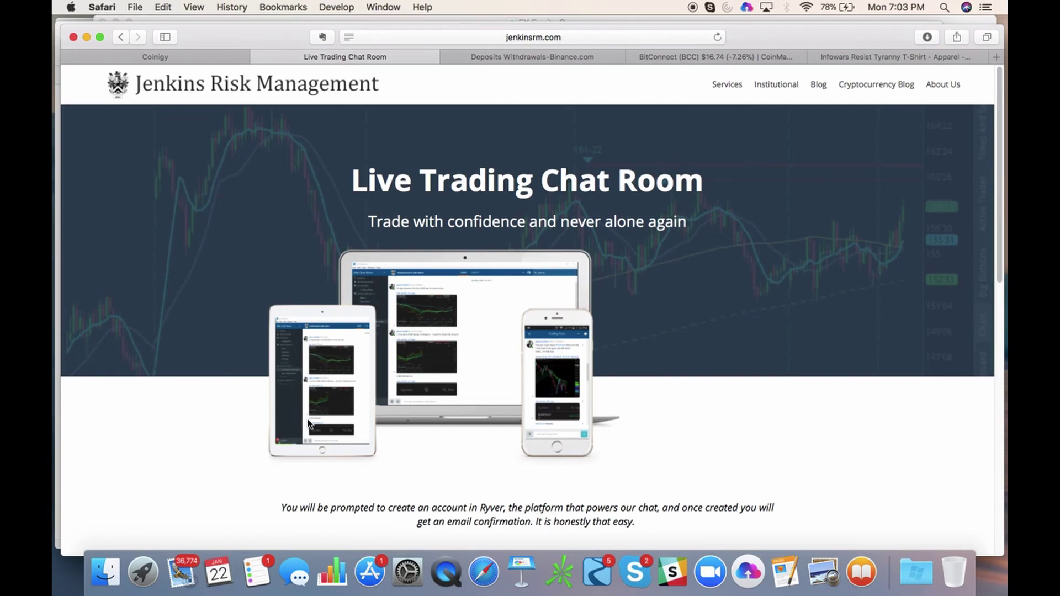
mouse_move(728, 88)
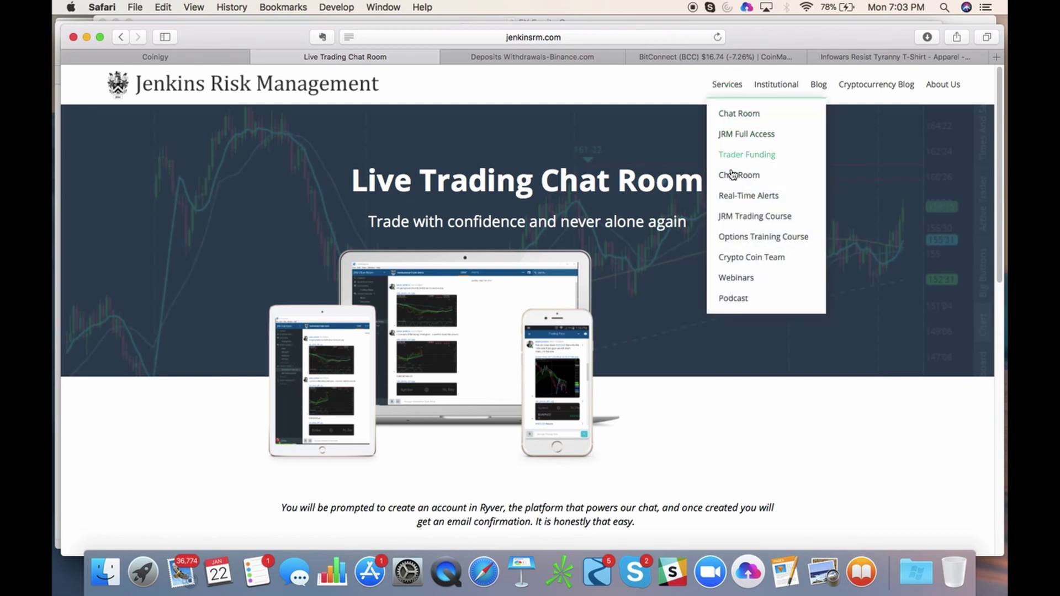
click(728, 257)
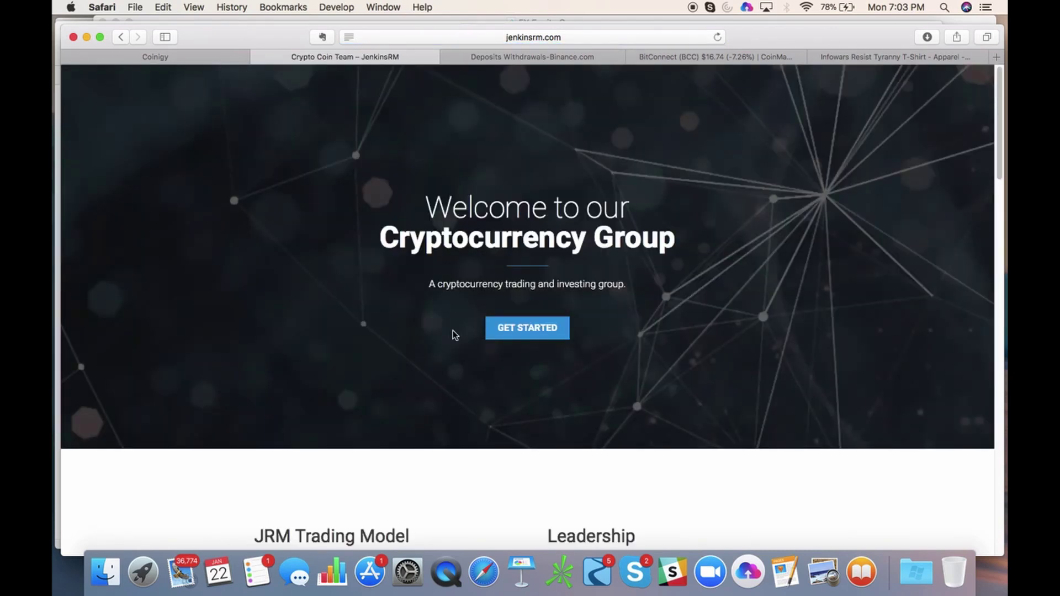
Scroll to the Select, Premium and Group Coaching pricing plans, then bring Numbers back to the front
scroll(453, 333, down, 15)
scroll(452, 333, down, 1)
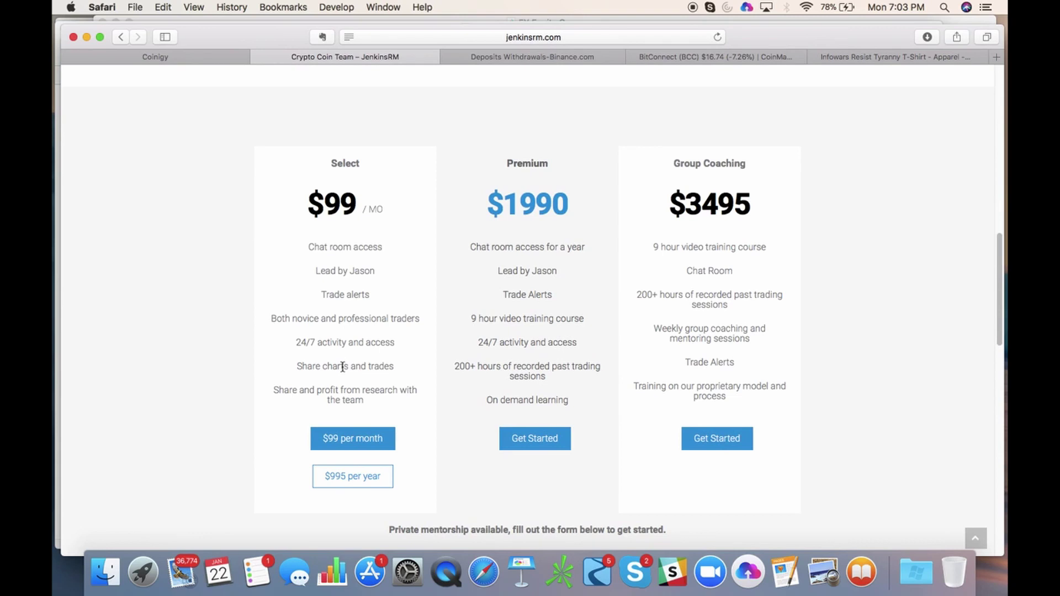
scroll(342, 367, down, 3)
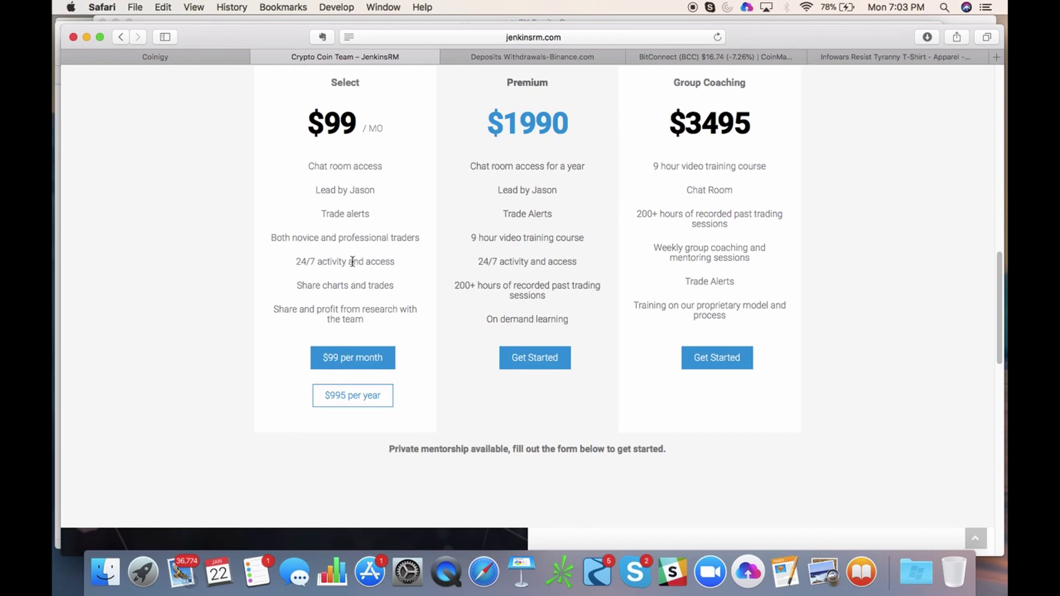
scroll(352, 261, up, 4)
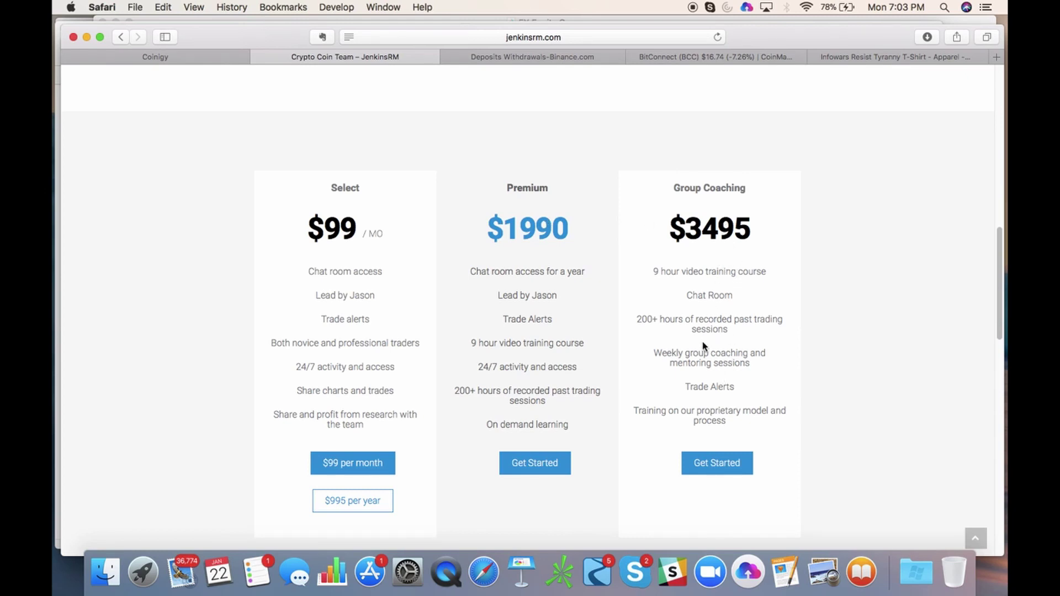
click(332, 571)
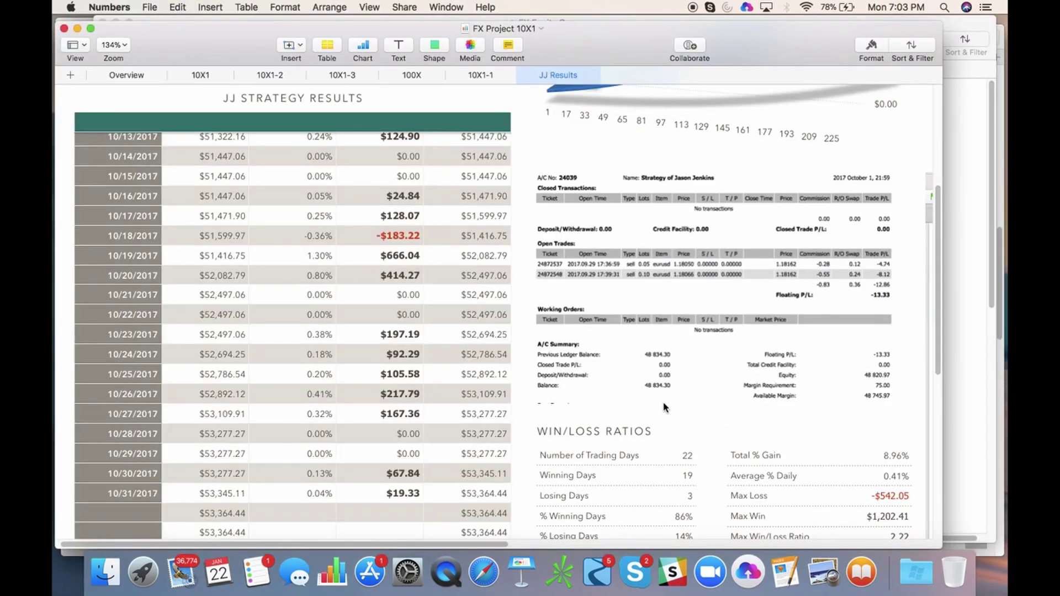
Look over the JJ Results sheet, then bring Safari's Crypto Coin Team page back to the front
scroll(663, 408, down, 3)
scroll(663, 407, up, 10)
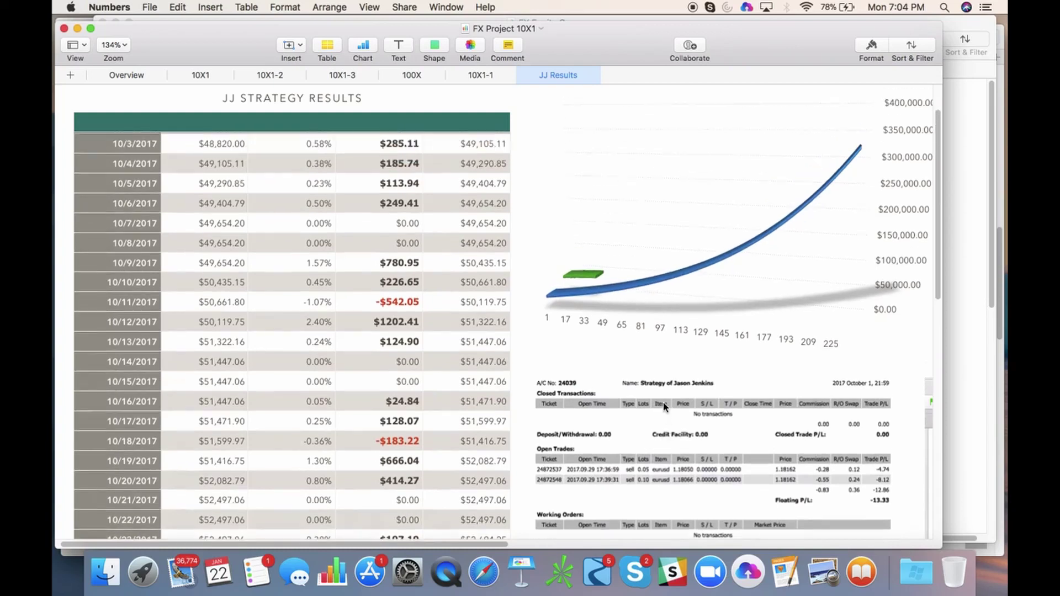
scroll(663, 407, up, 2)
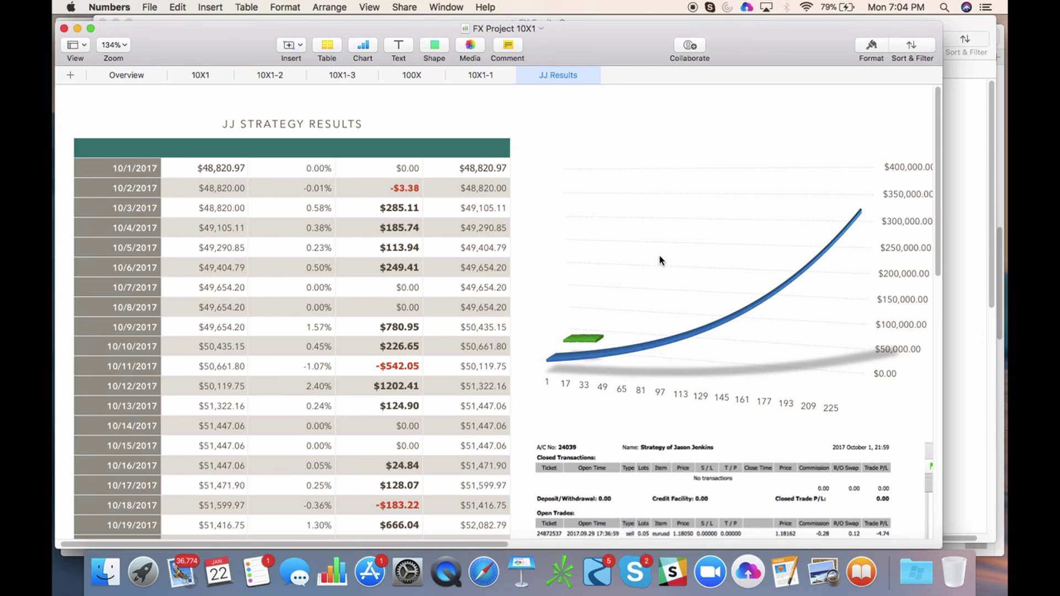
click(483, 572)
Scroll to the top of the Crypto Coin Team page to show the Welcome banner
scroll(662, 334, up, 10)
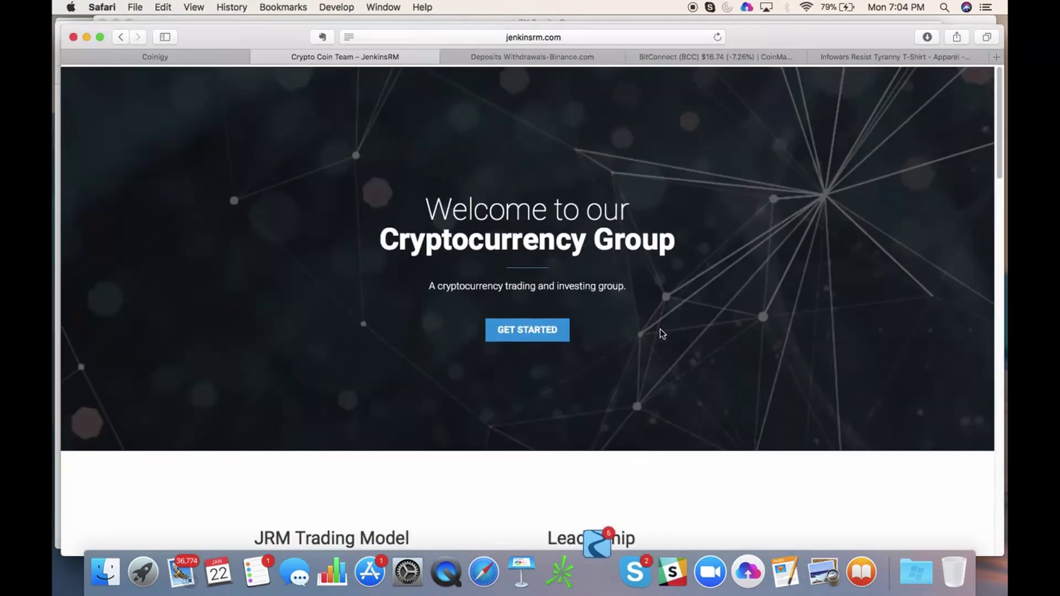